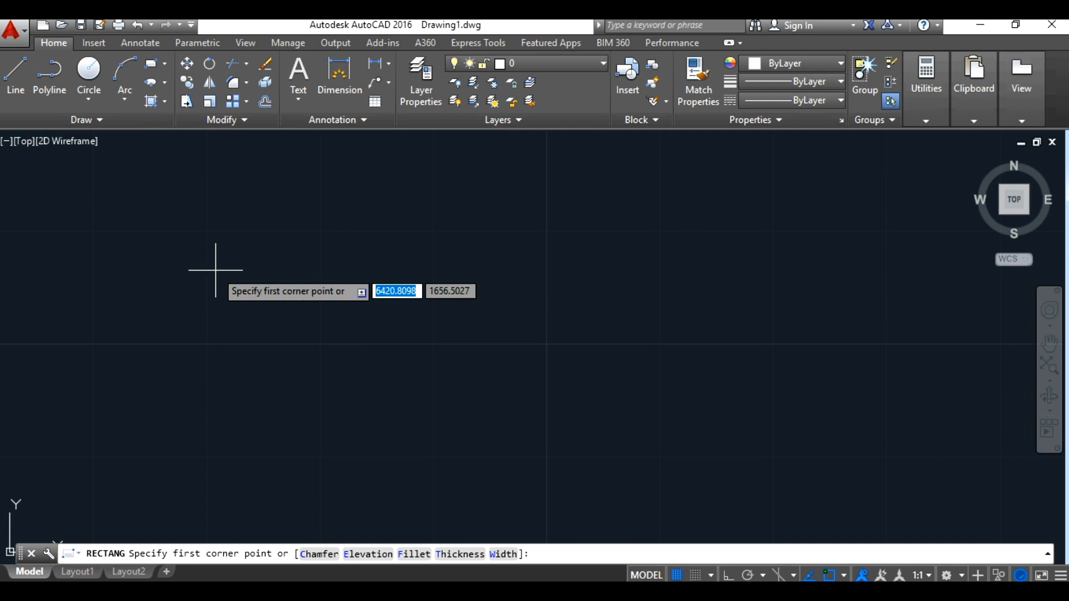
Step: Draw a freehand rectangle about 24 by 10 units by picking two opposite corners
left_click(184, 287)
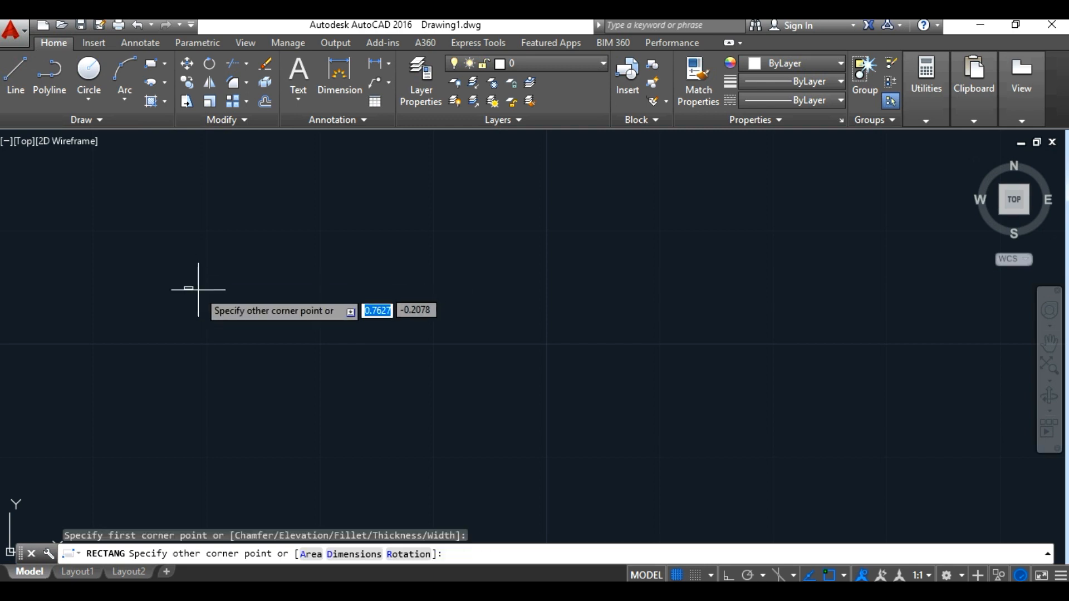
left_click(457, 401)
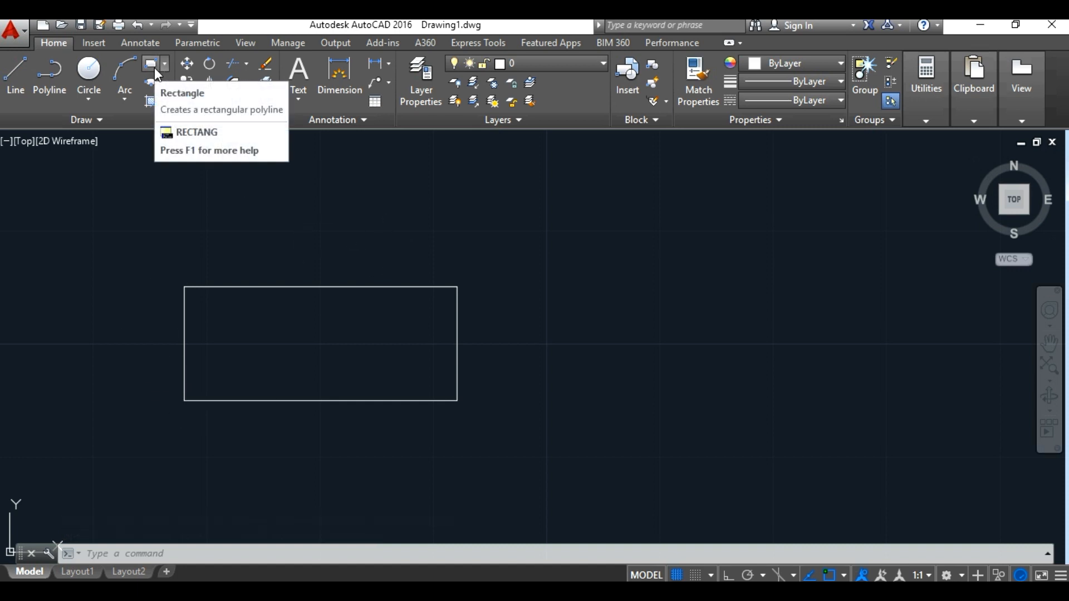
Step: Draw a rectangle with length 25 and width 15 using the Dimensions option, starting above the freehand rectangle
left_click(152, 64)
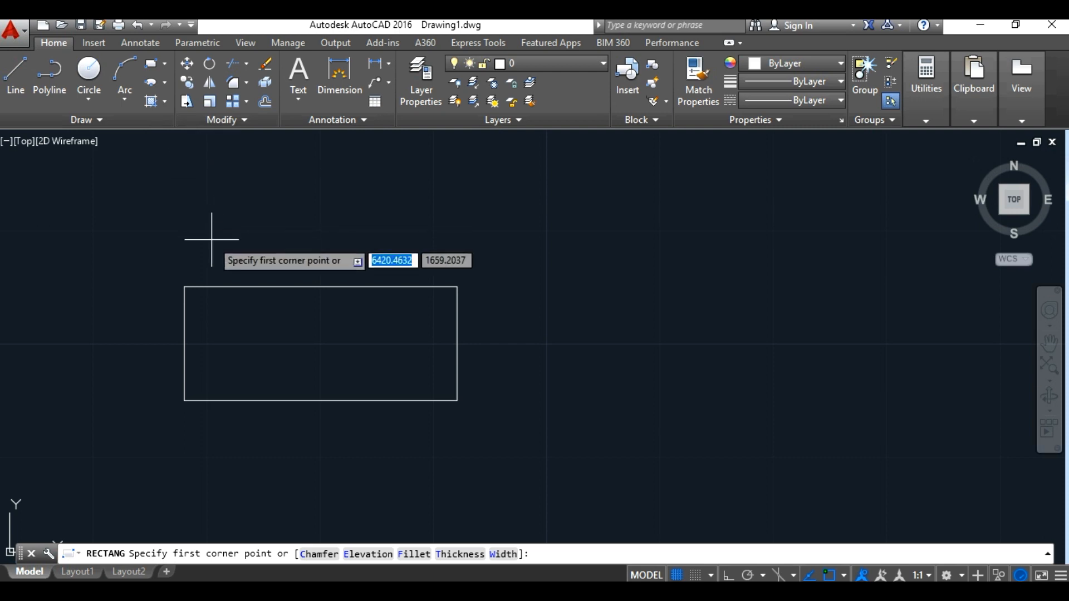
left_click(181, 176)
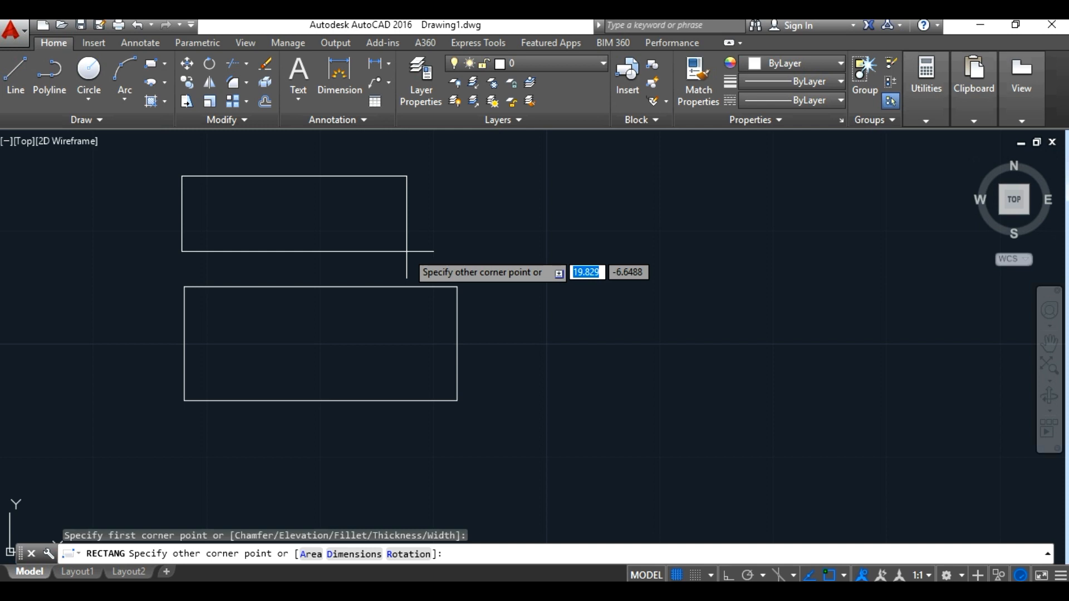
type("d")
key("Return")
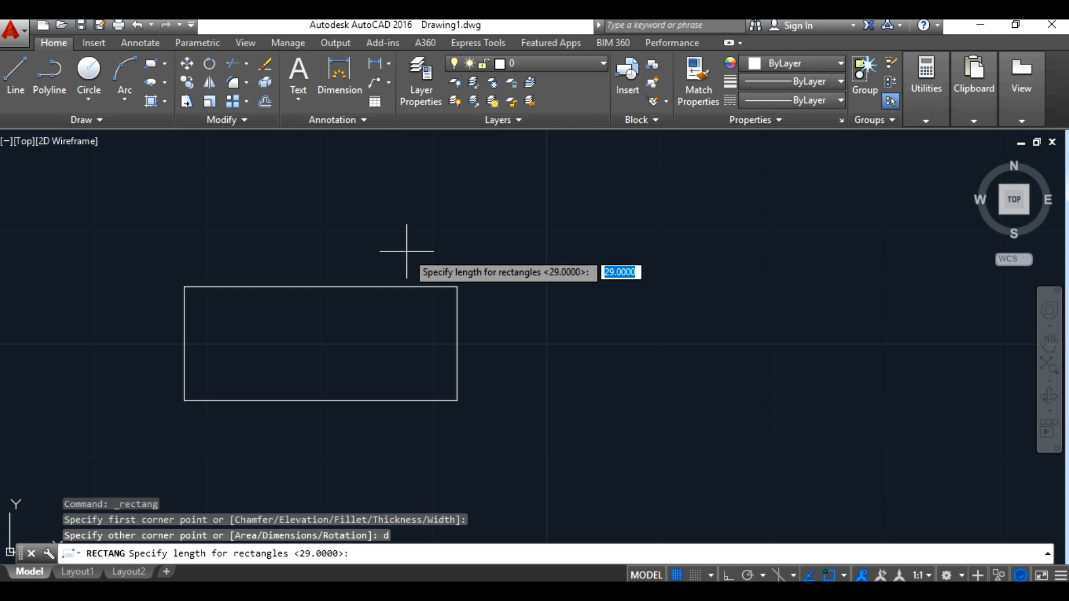
type("25")
key("Return")
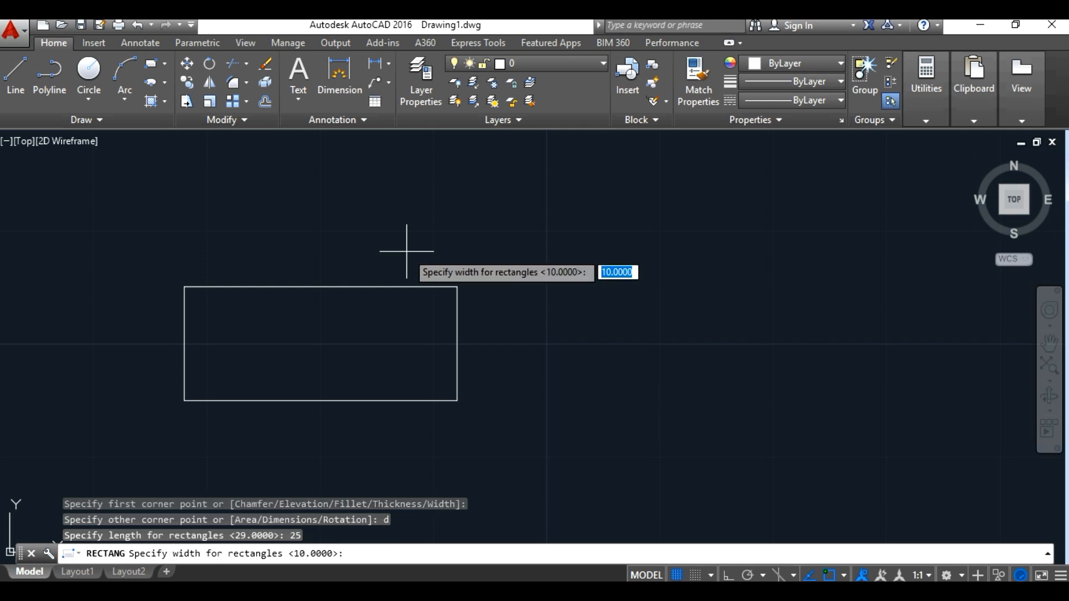
type("15")
key("Return")
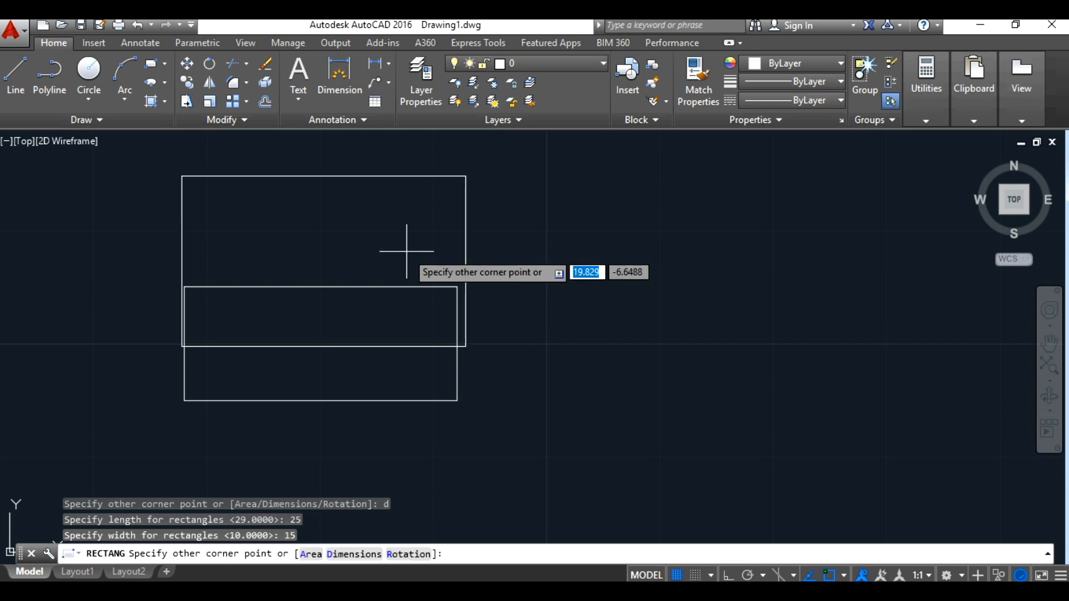
left_click(406, 287)
Step: Erase the freehand rectangle that overlaps the 25 by 15 rectangle
left_click(406, 287)
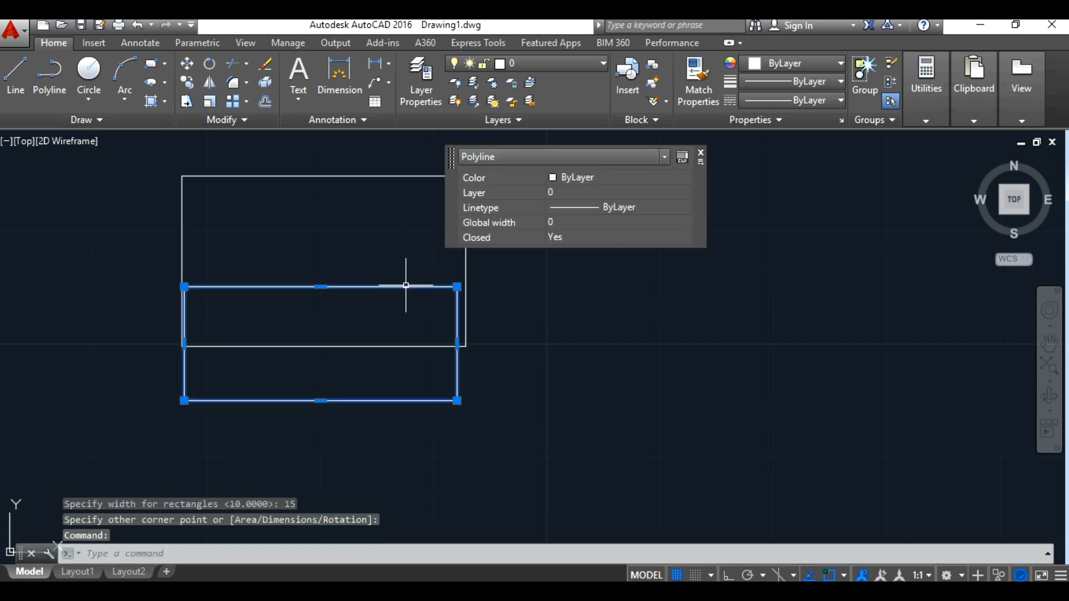
key("Delete")
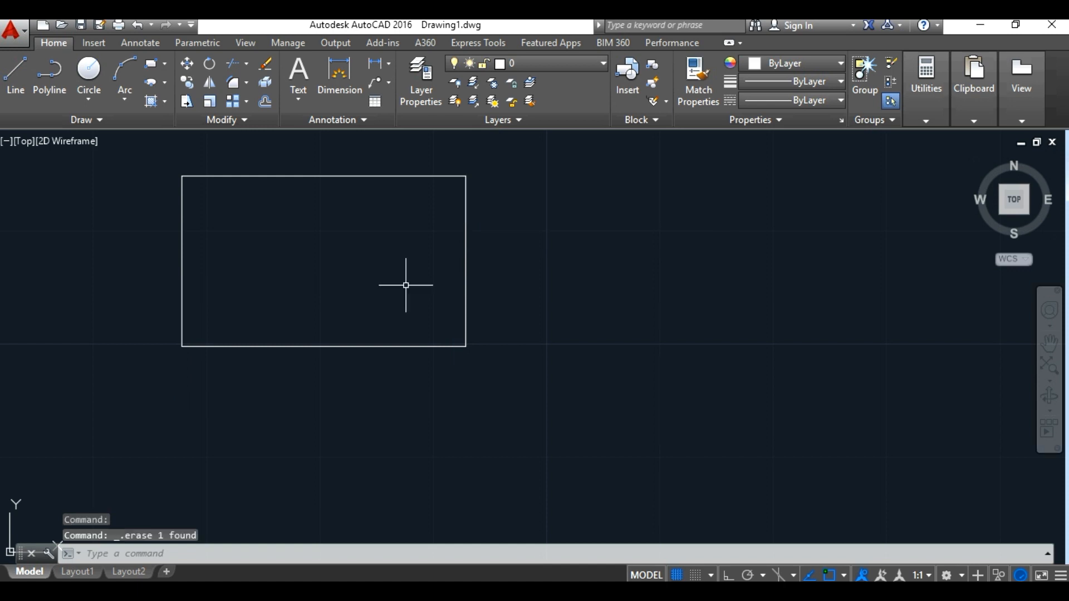
Step: Draw a rectangle beside the 25 by 15 one using the Area option, with area 180 and length 30
left_click(153, 64)
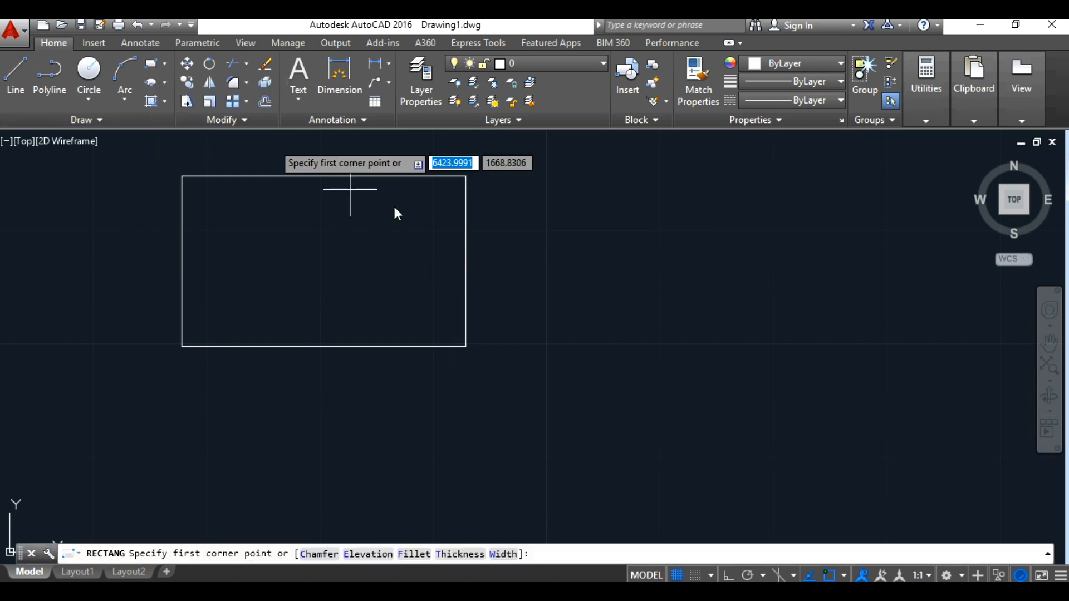
left_click(538, 221)
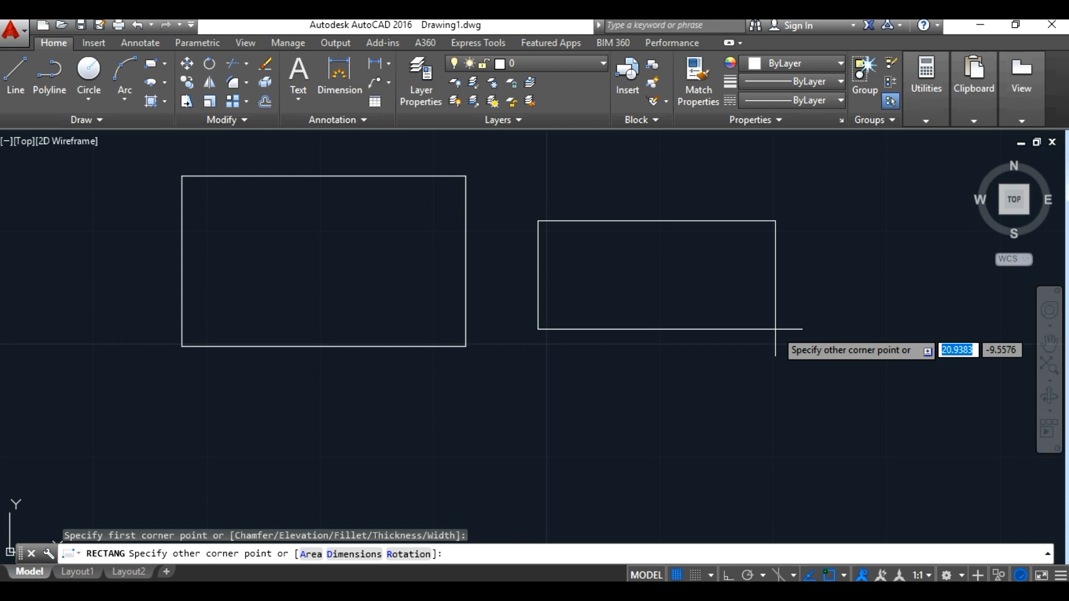
type("a")
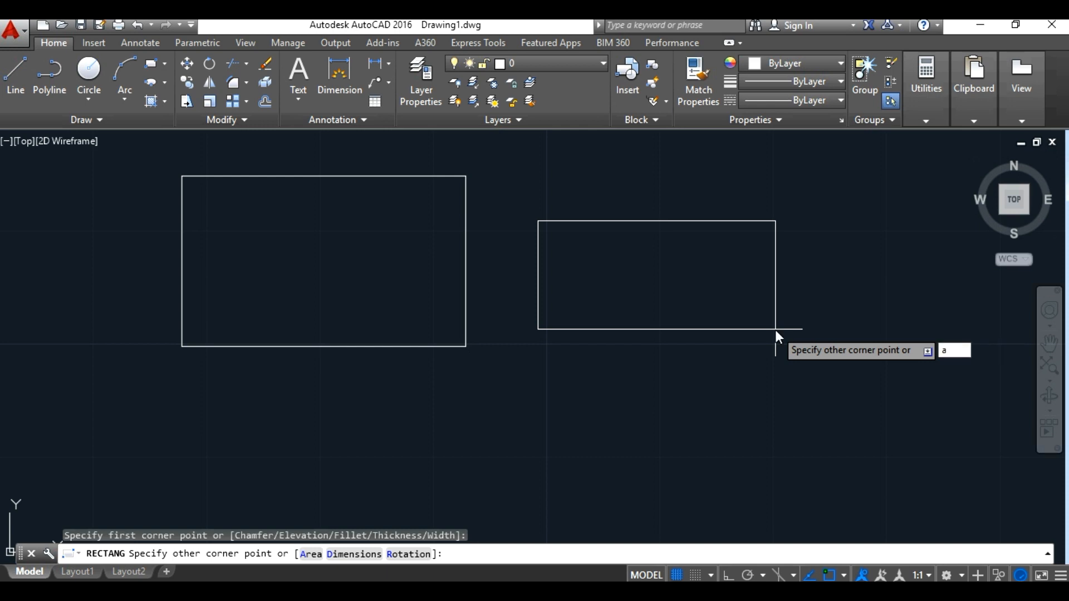
key("Return")
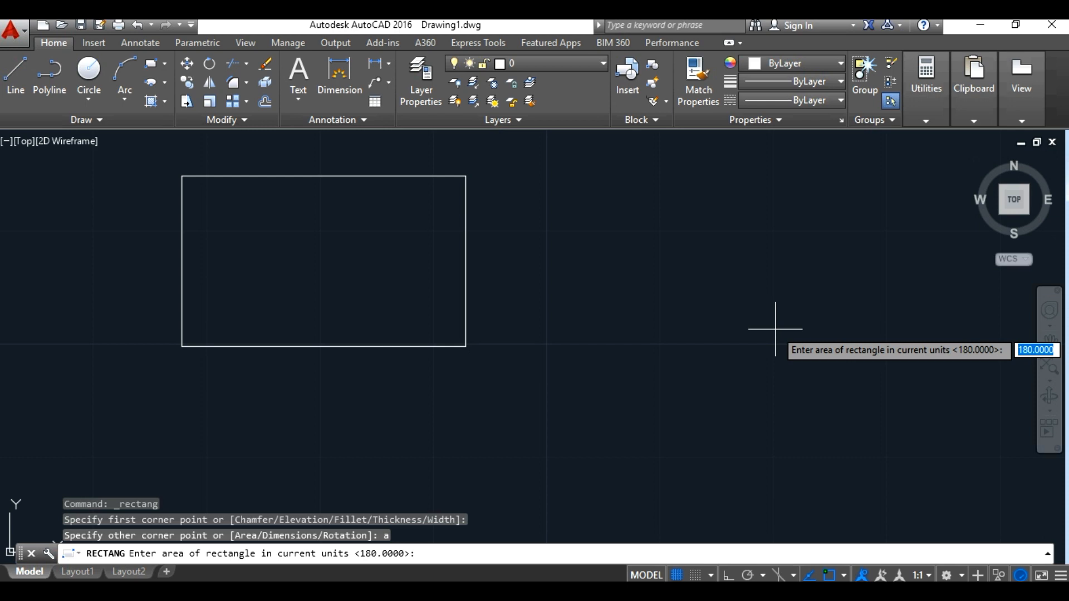
type("180")
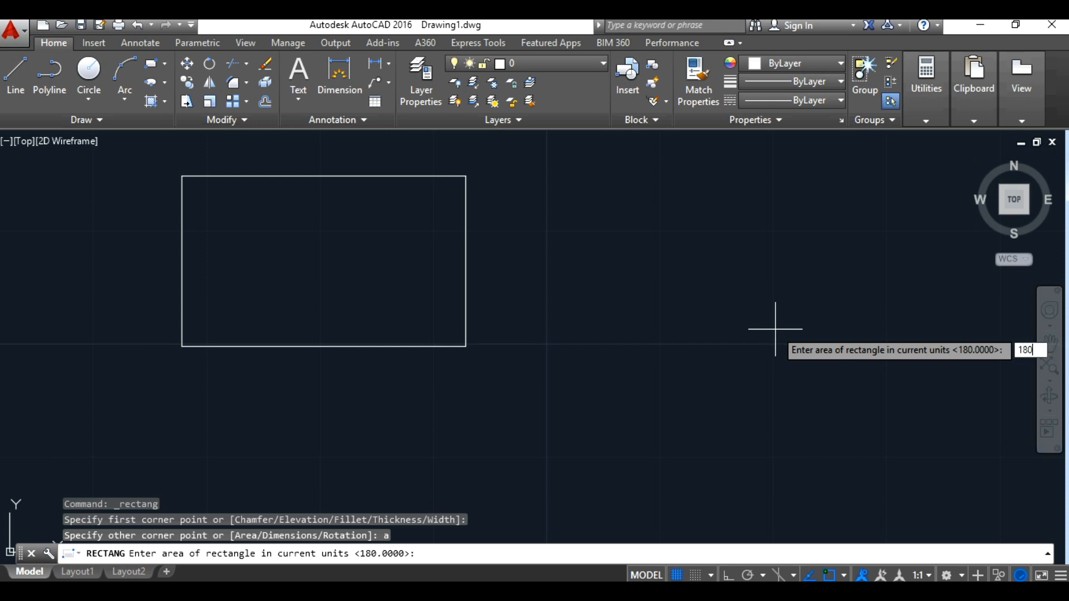
key("Return")
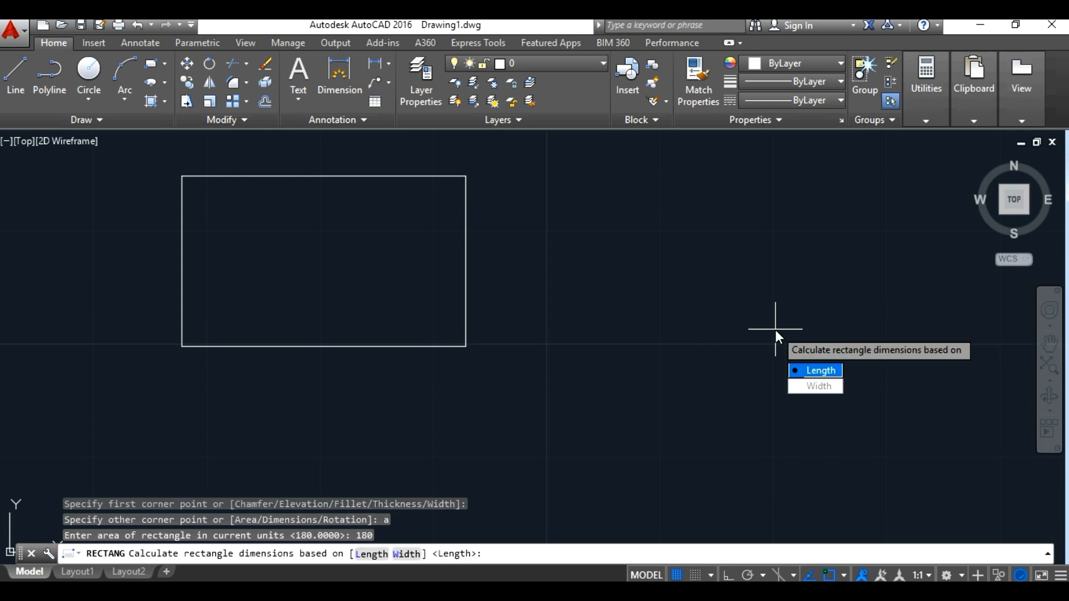
left_click(379, 555)
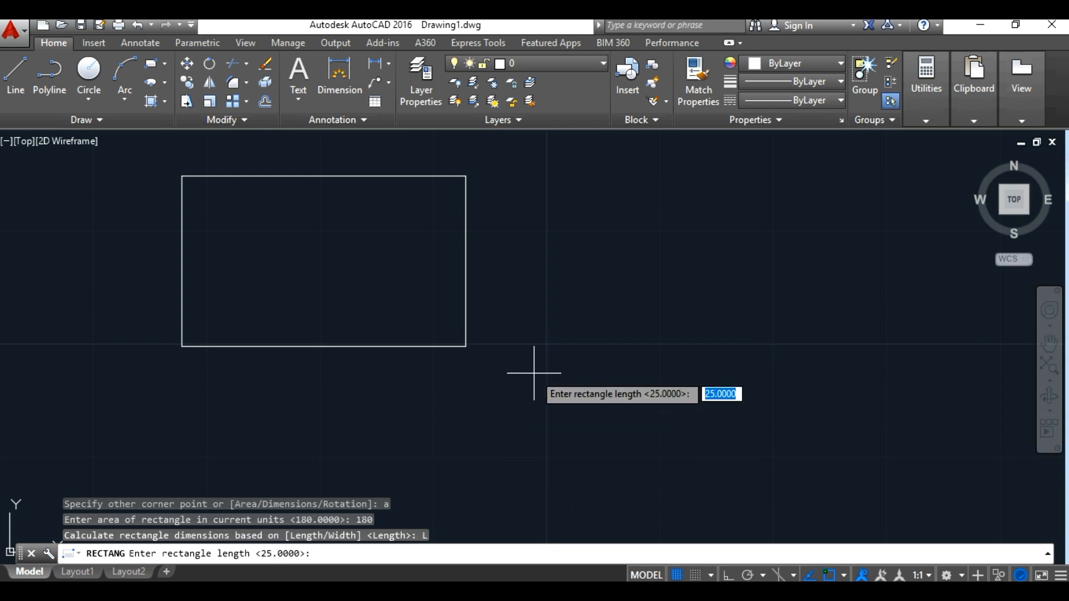
type("30")
key("Return")
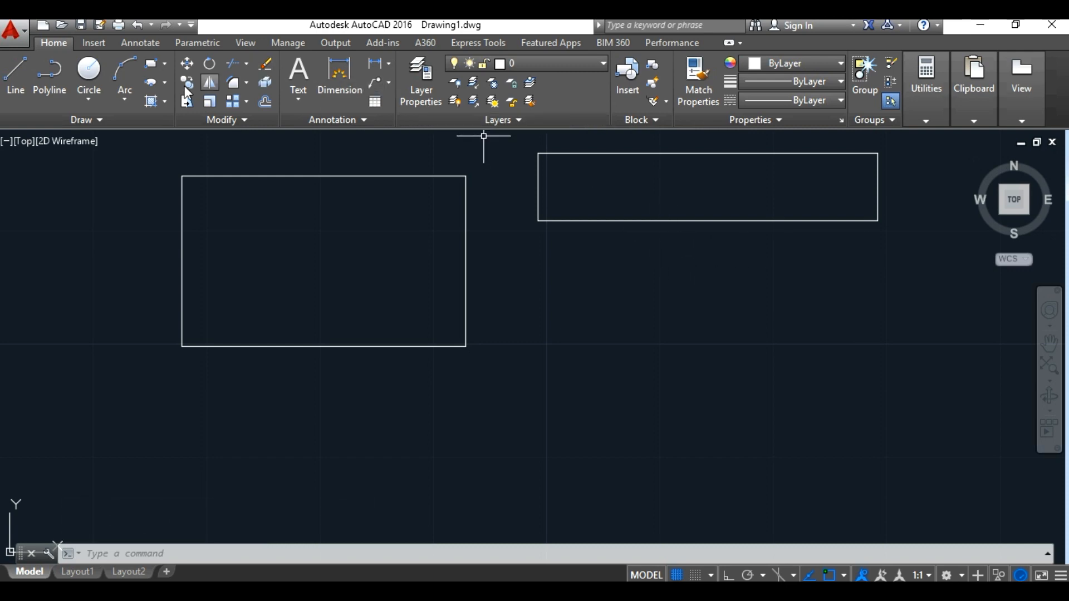
Step: Draw a rectangle rotated 45 degrees with length 20 and width 10, extending down and to the left from below the long rectangle
left_click(149, 67)
left_click(534, 302)
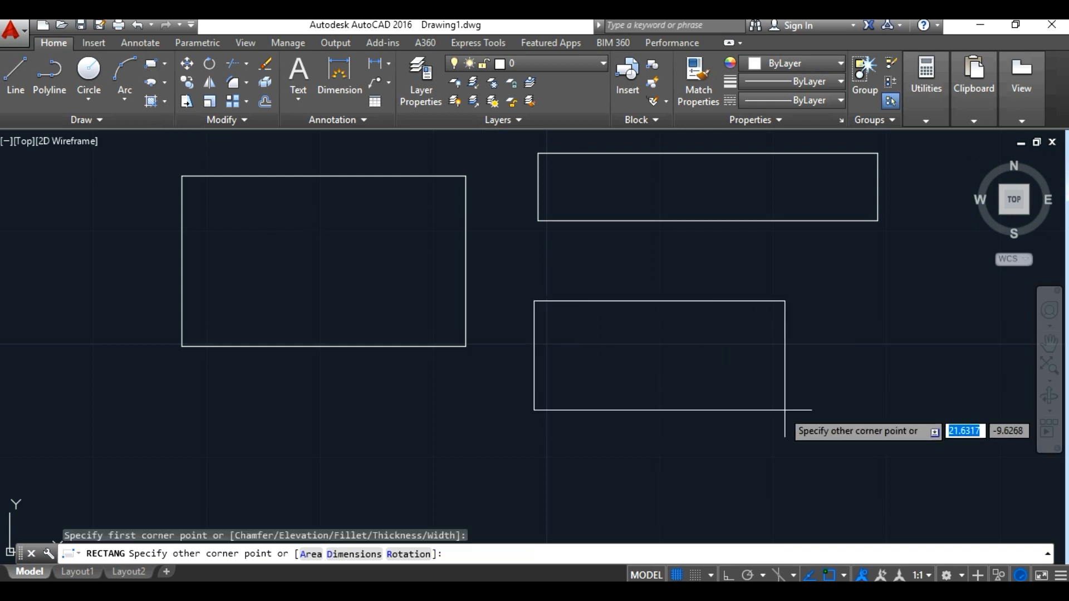
type("r")
key("Return")
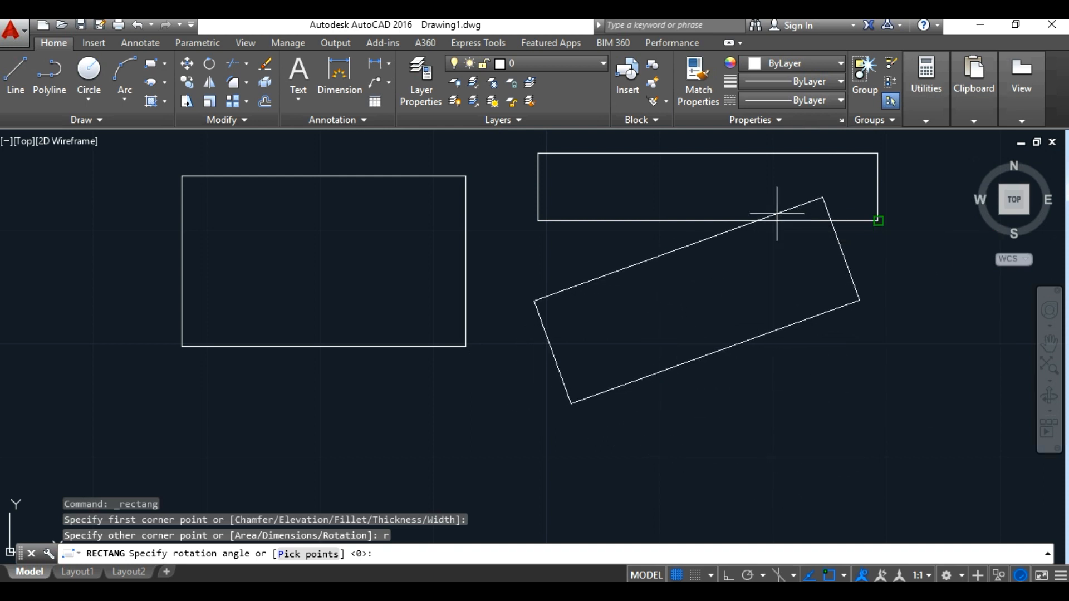
type("45")
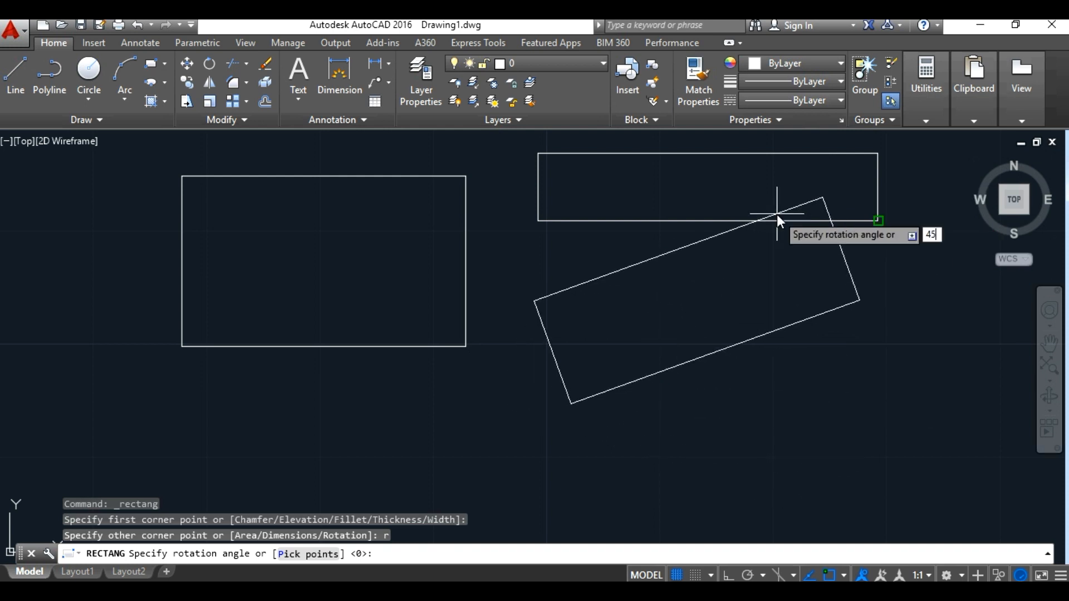
key("Return")
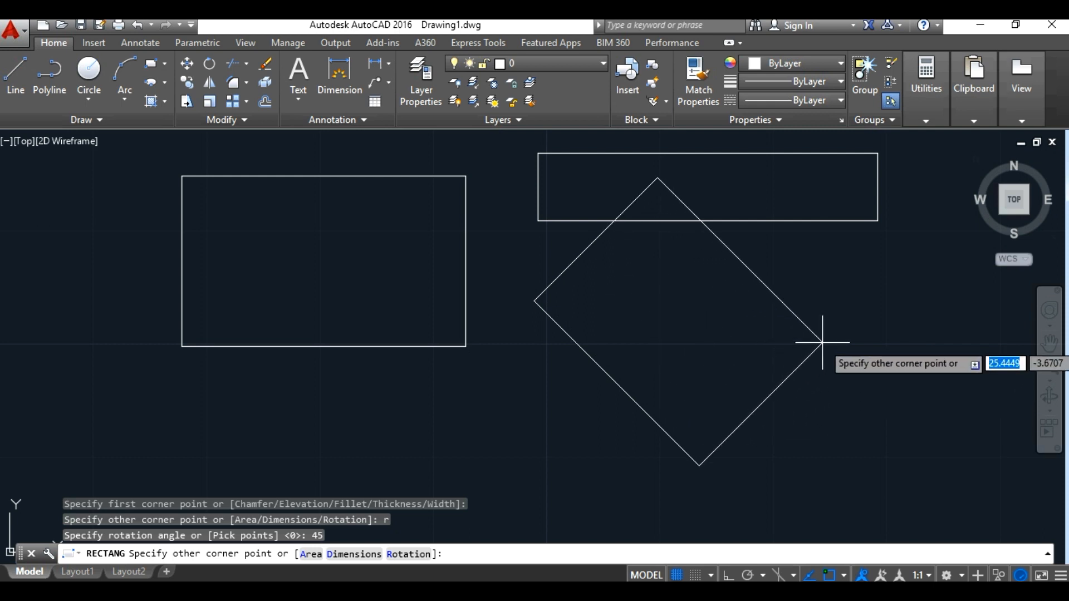
type("d")
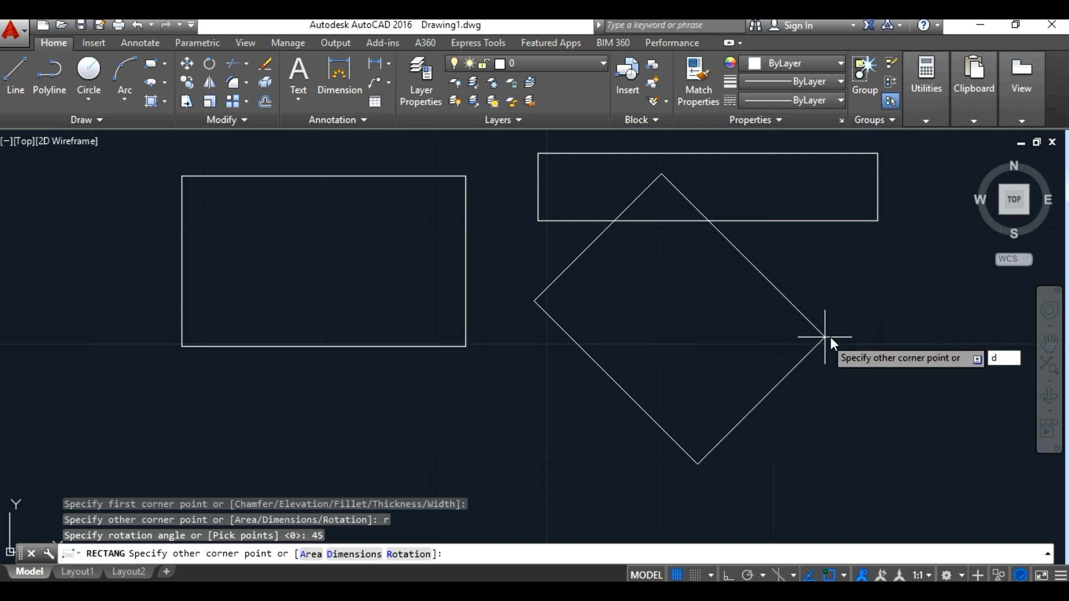
key("Return")
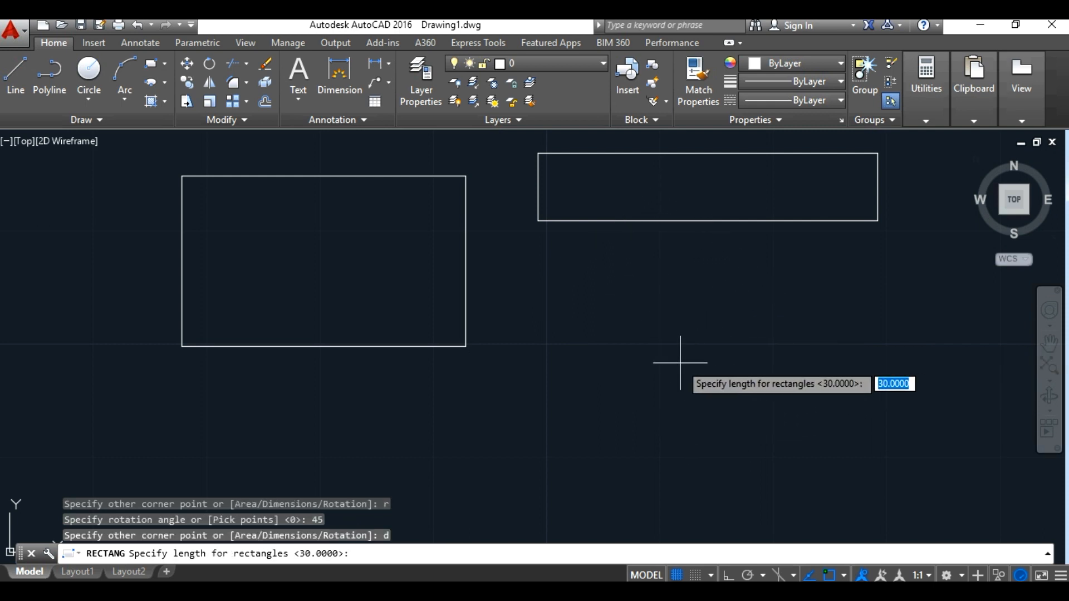
type("20")
key("Return")
type("10")
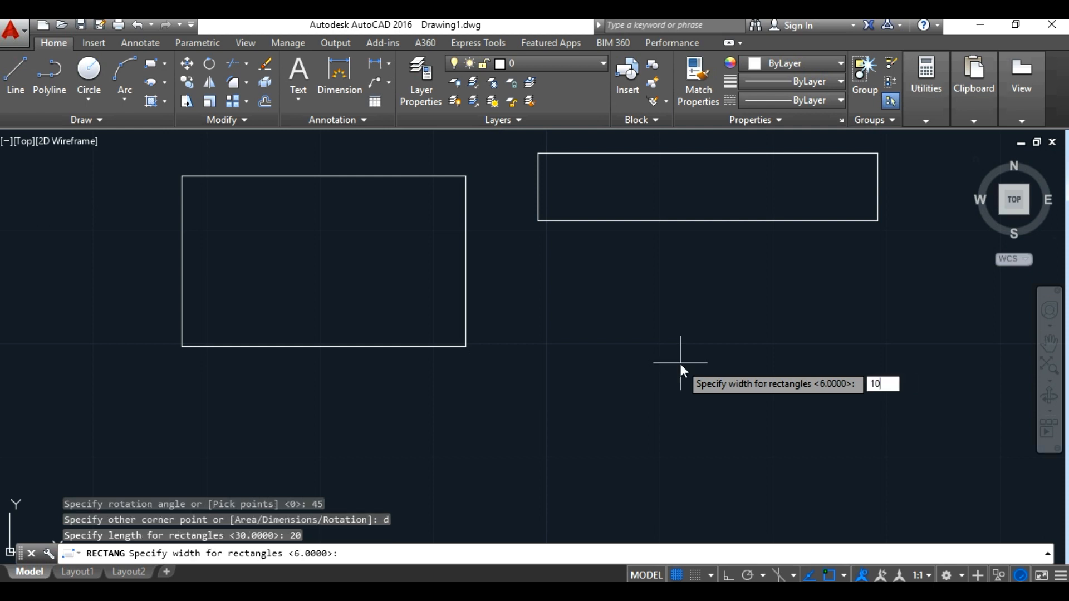
key("Return")
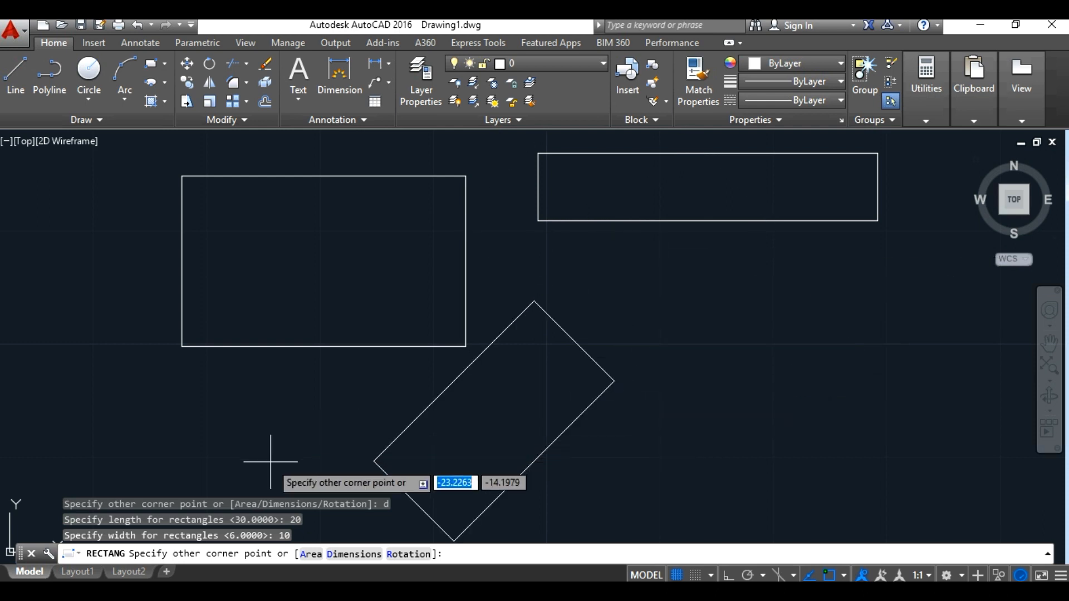
left_click(366, 472)
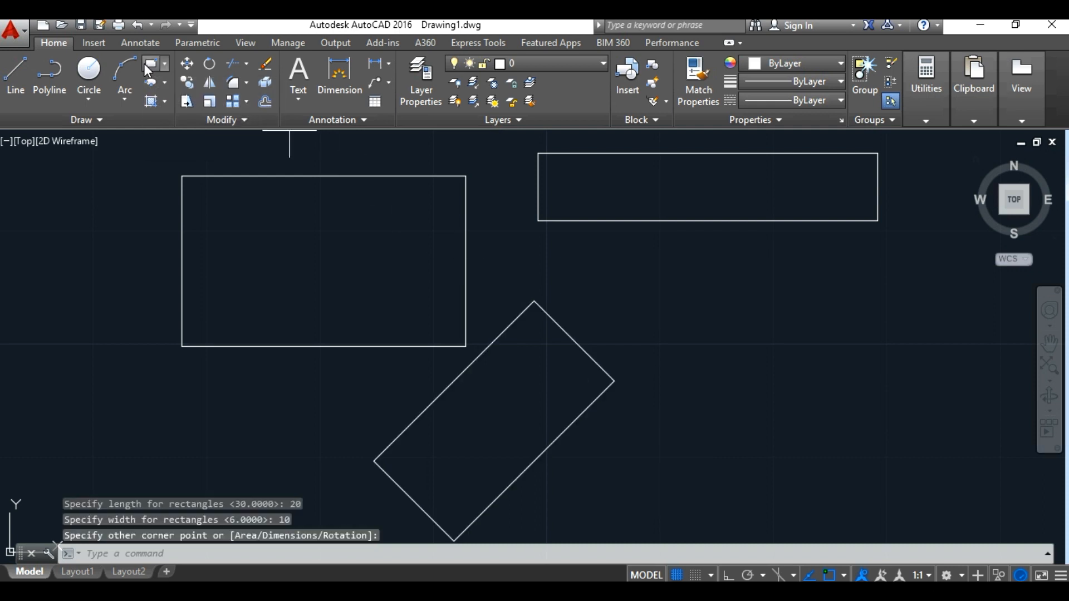
left_click(148, 65)
left_click(651, 411)
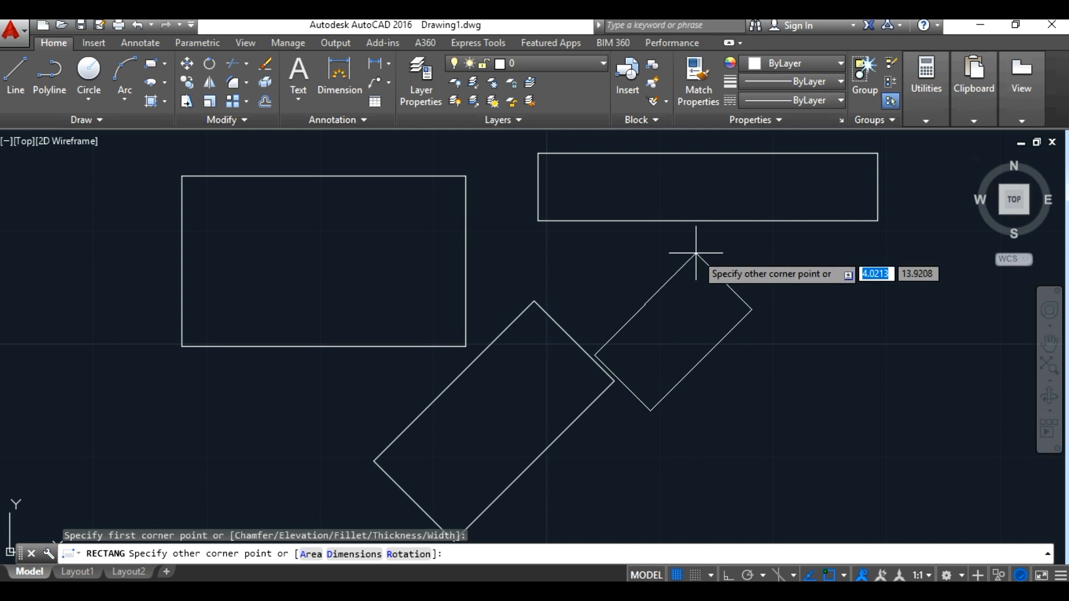
key("Escape")
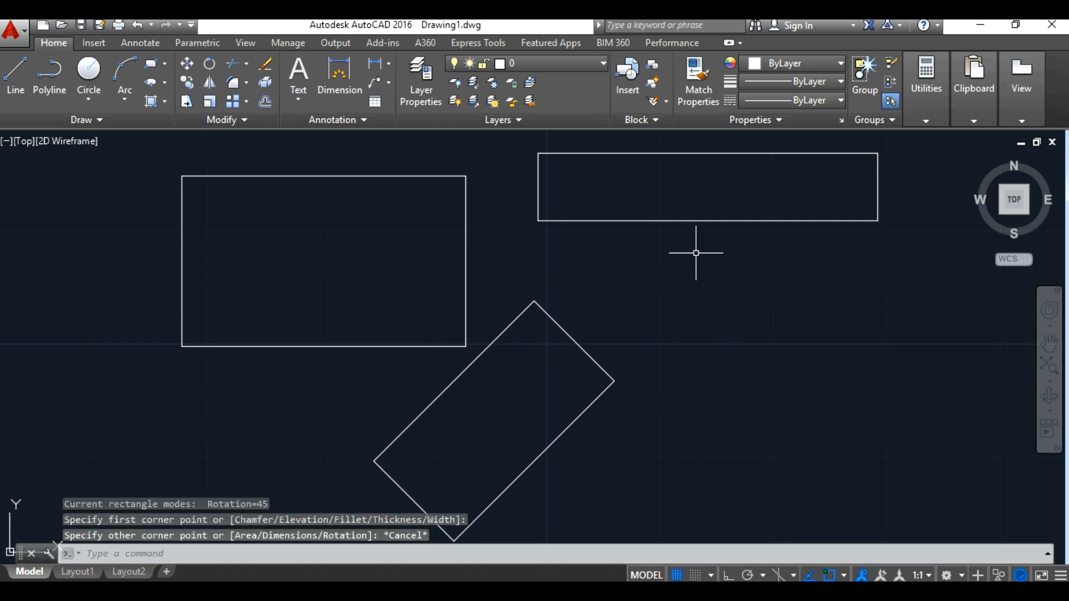
Step: Reset the Rectangle command's rotation angle to 0, leaving the command without completing a rectangle
left_click(158, 64)
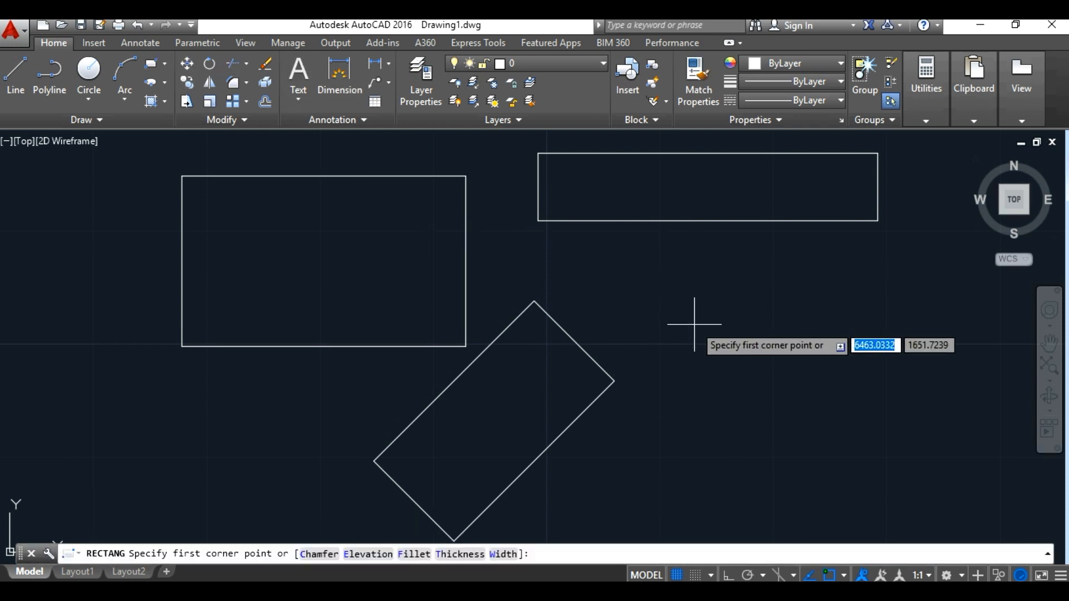
left_click(664, 359)
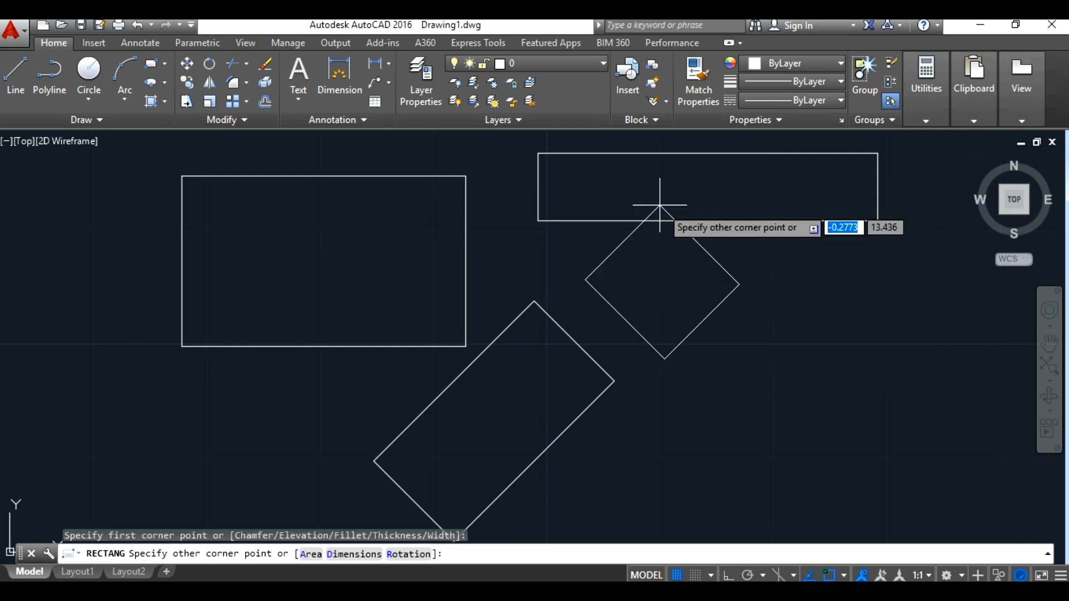
type("r")
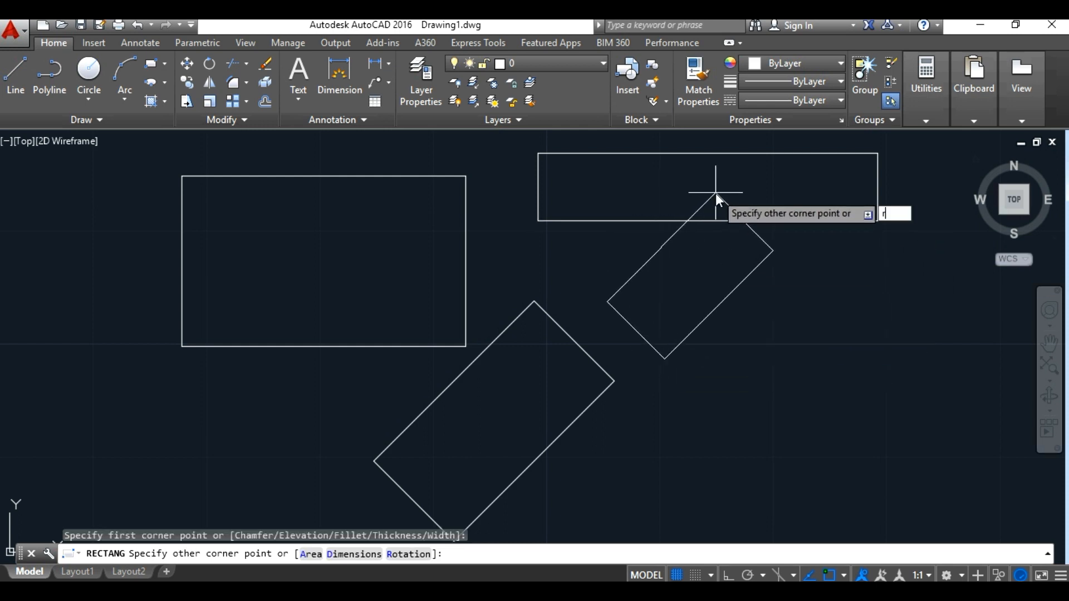
key("Return")
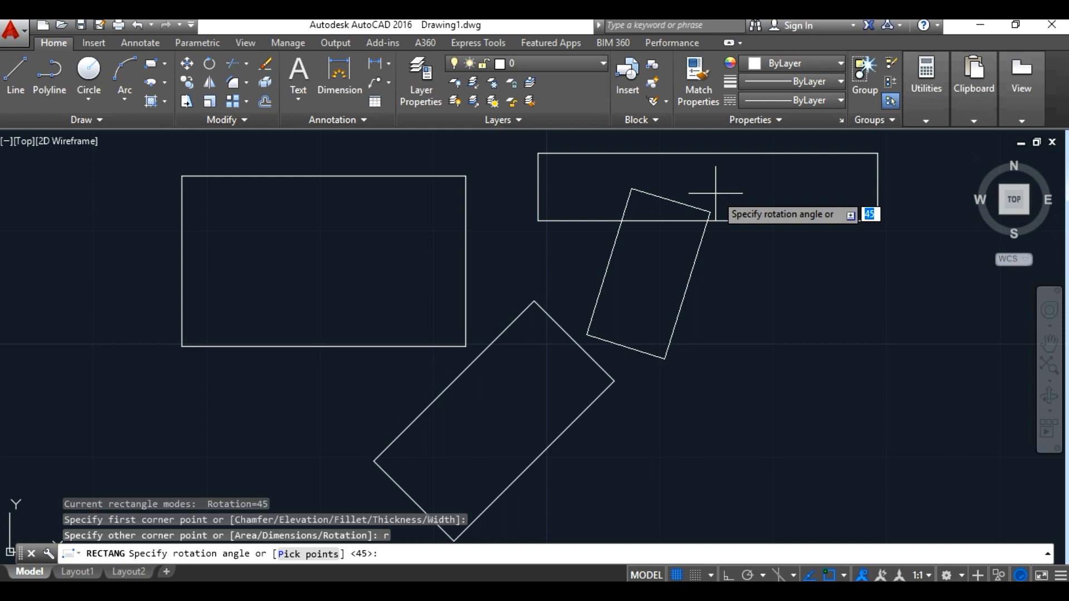
type("0")
key("Return")
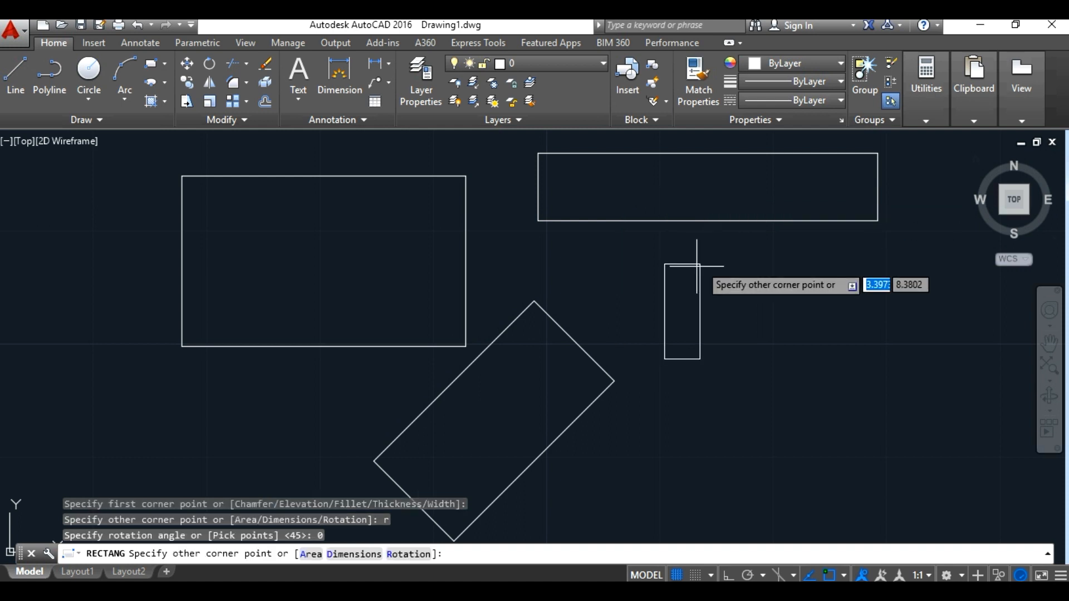
right_click(853, 252)
left_click(870, 260)
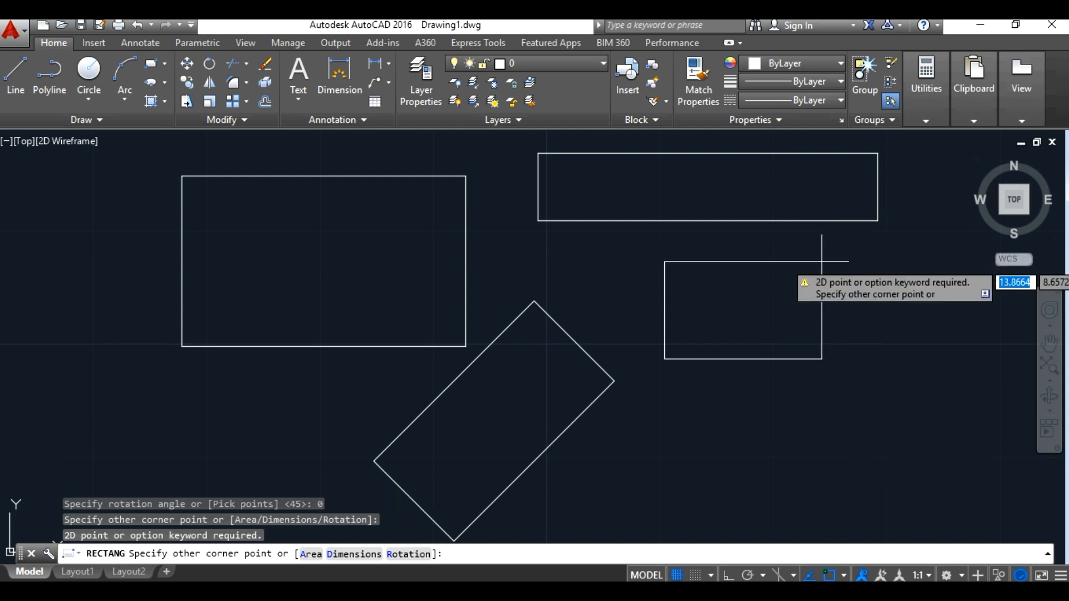
right_click(867, 270)
left_click(887, 281)
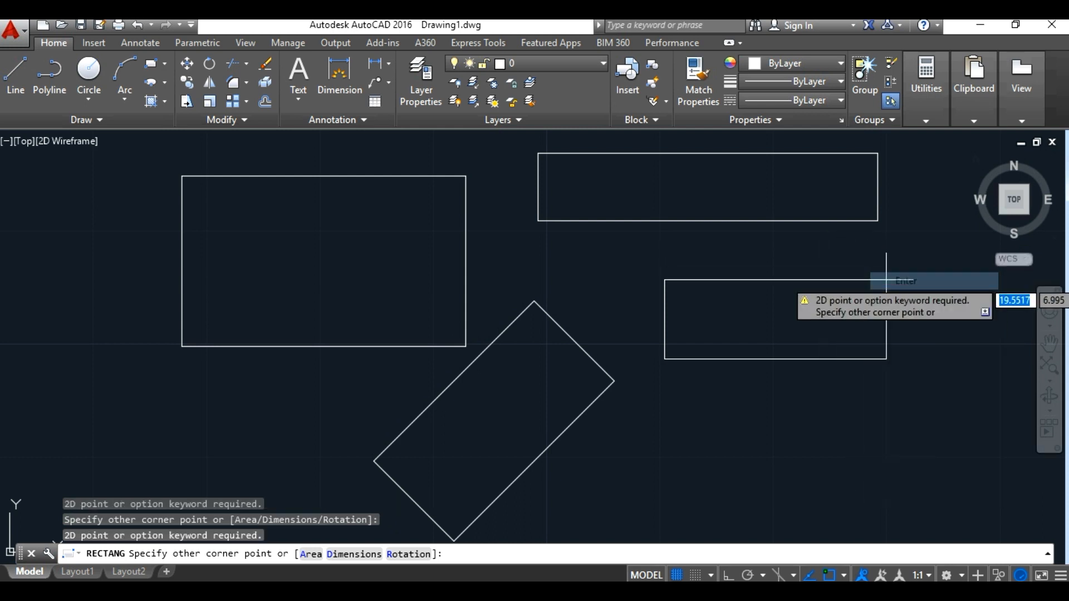
right_click(914, 285)
left_click(953, 313)
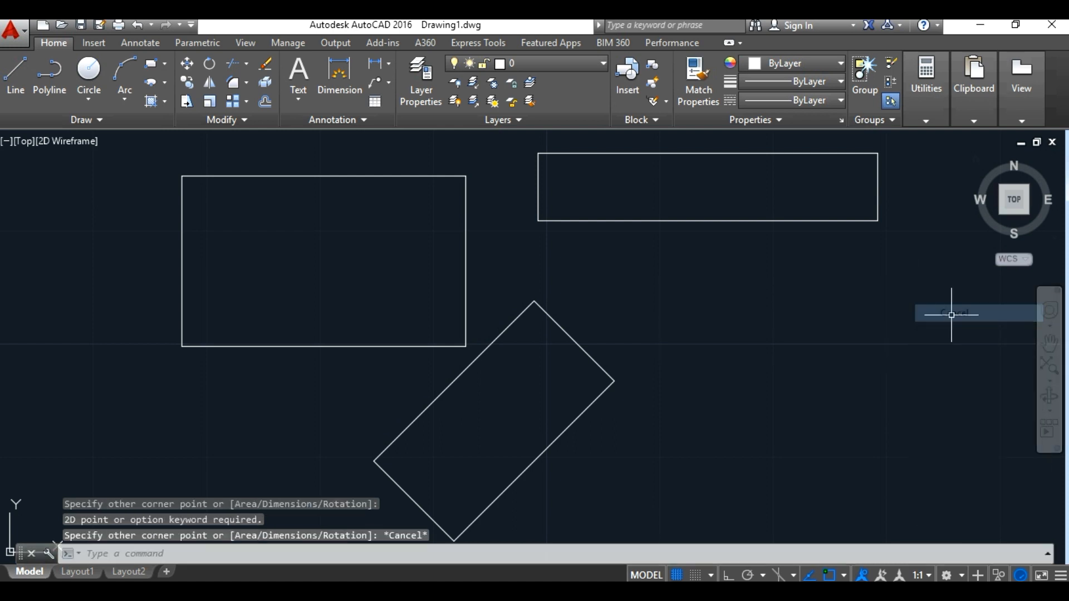
Step: Start a new rectangle with both chamfer distances set to 3, working in the empty area beyond the long rectangle
left_click(1050, 342)
mouse_move(836, 324)
left_mouse_down()
mouse_move(455, 352)
mouse_move(141, 349)
left_mouse_up()
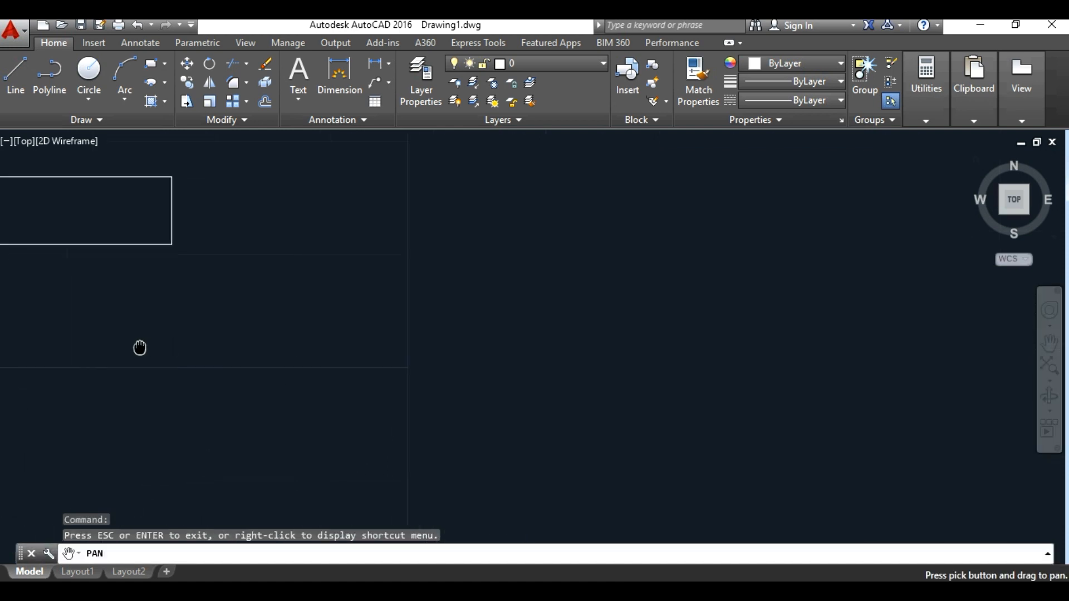
right_click(467, 346)
left_click(511, 357)
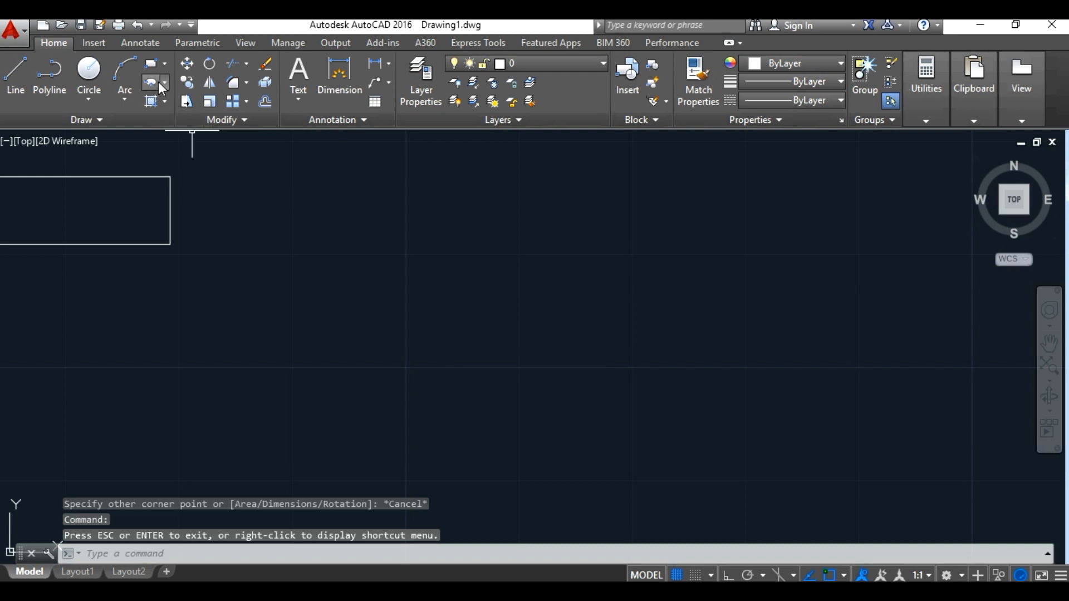
left_click(151, 65)
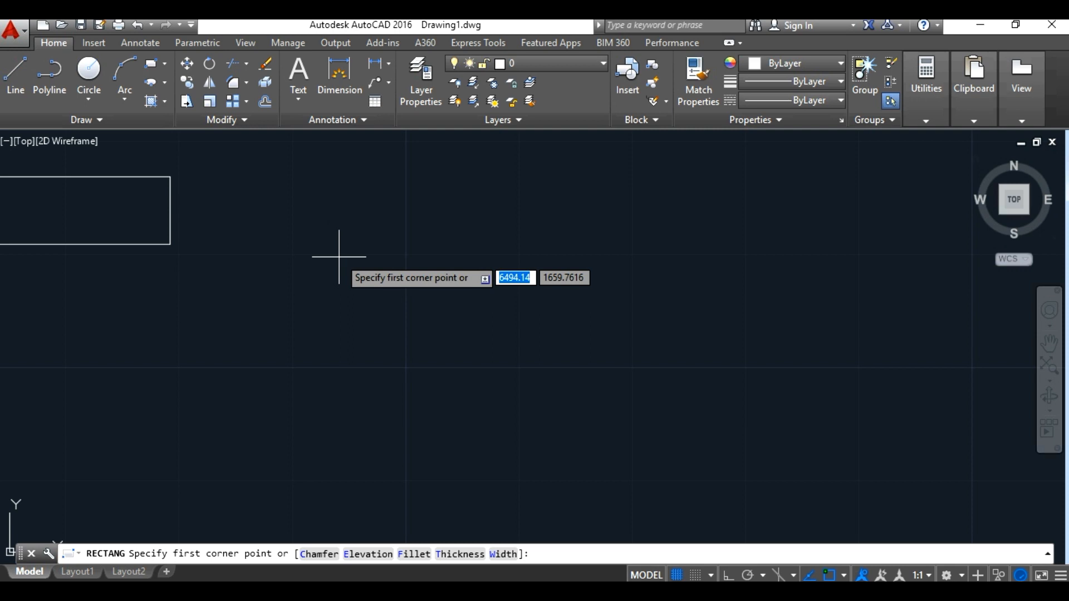
type("c")
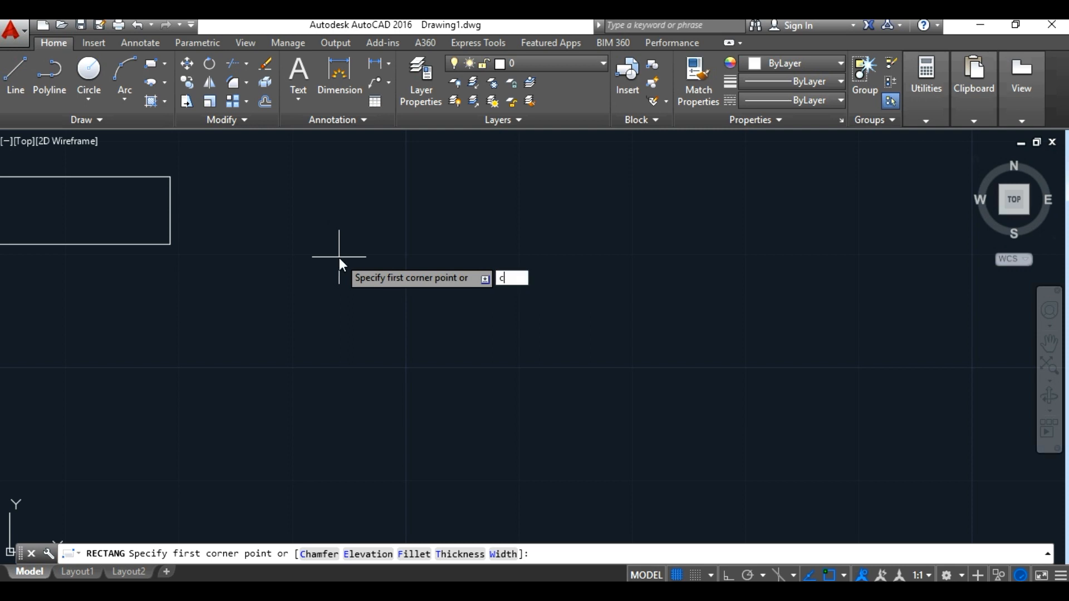
key("Return")
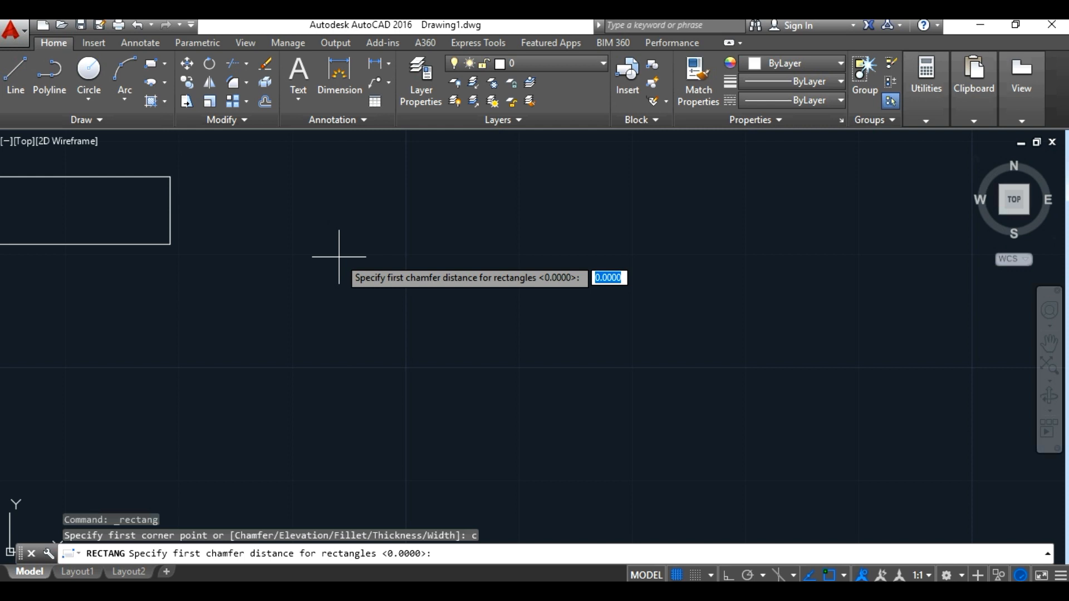
type("3")
key("Return")
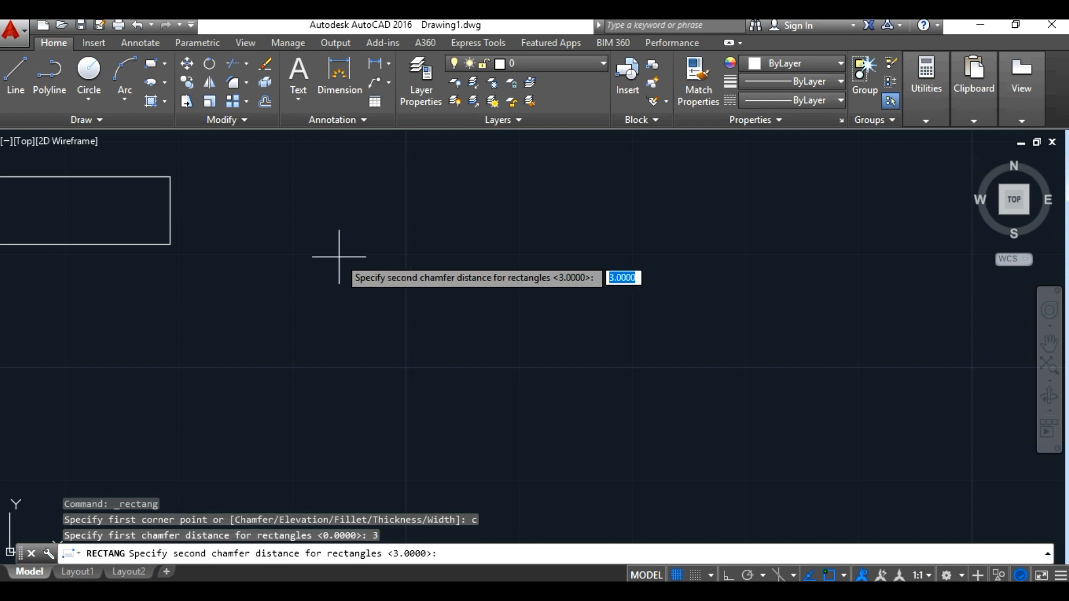
type("3")
key("Return")
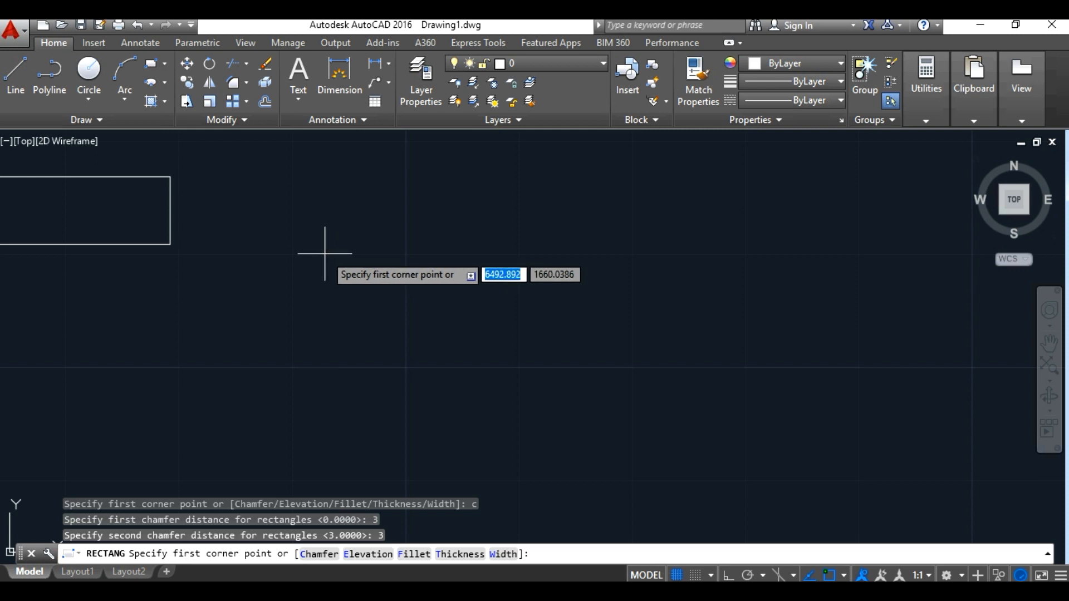
Step: Draw the chamfered rectangle with length 20 and width 10 using the Dimensions option, extending down and to the right from its first corner
left_click(294, 251)
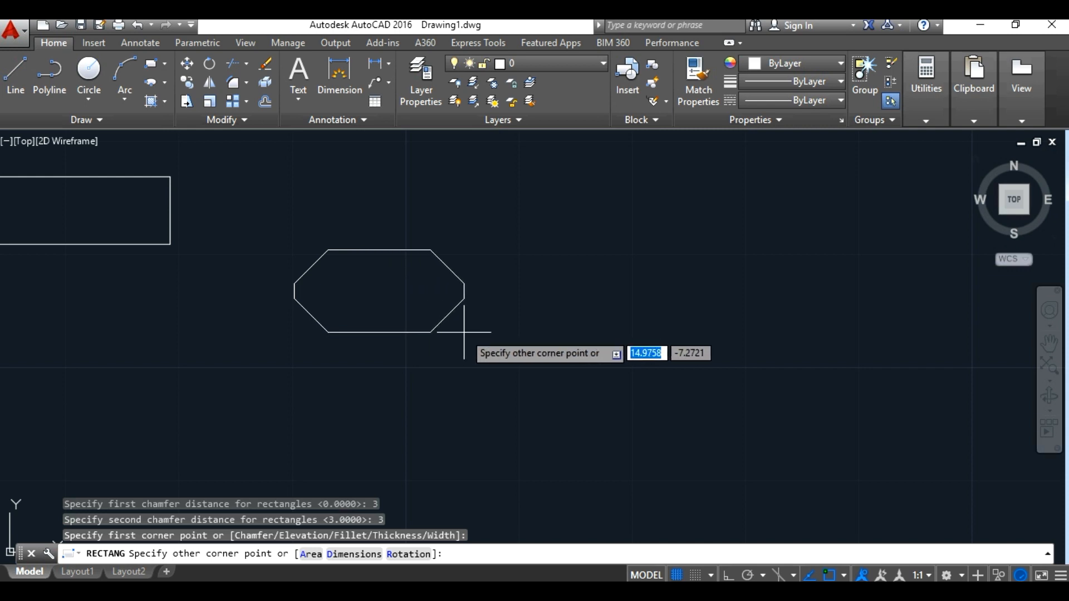
type("d")
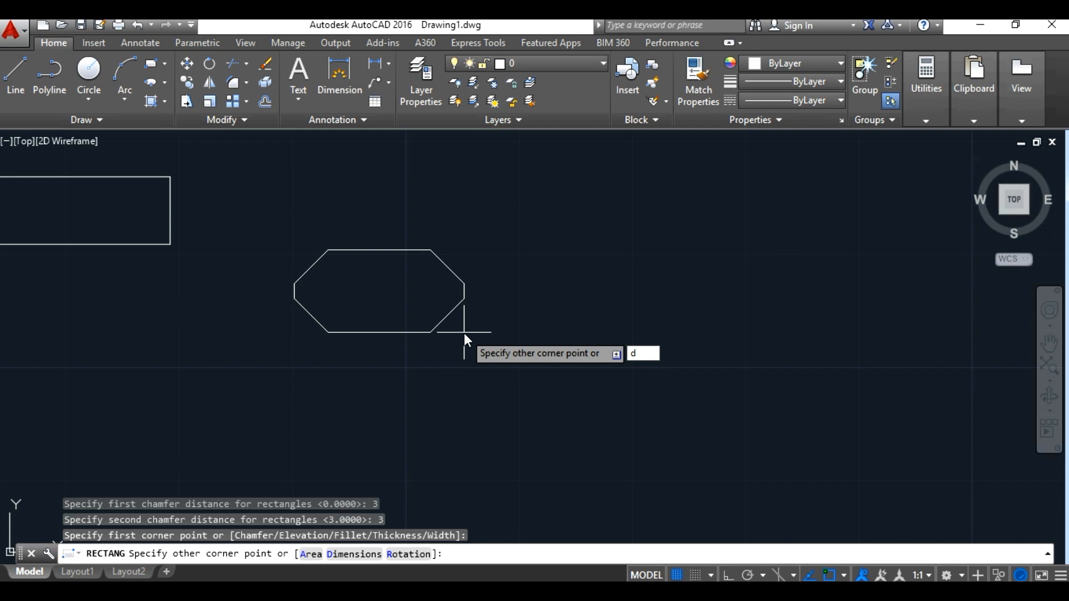
key("Return")
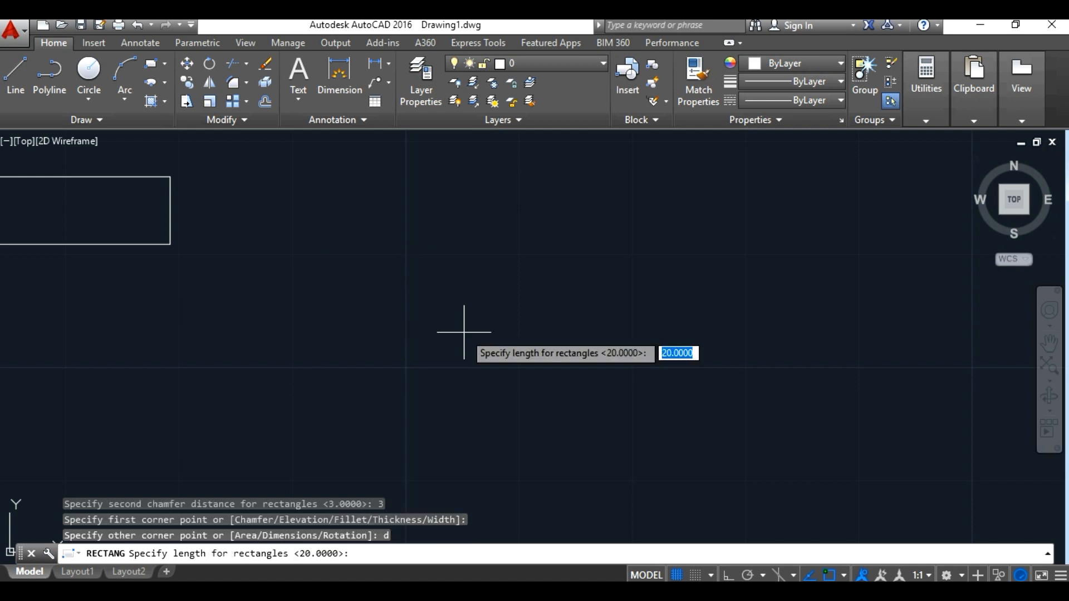
type("20")
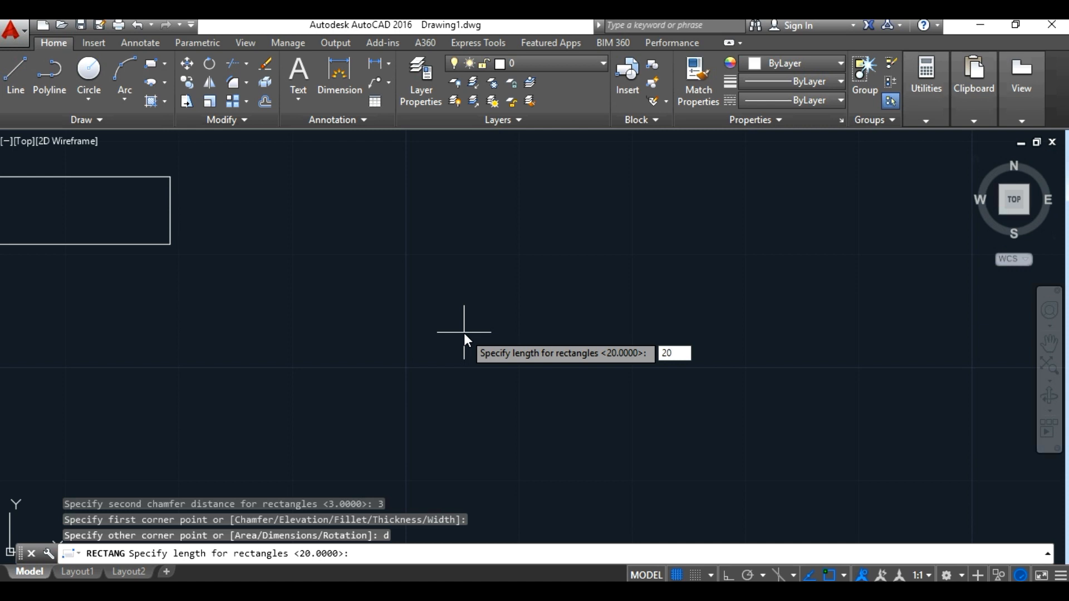
key("Return")
key("Return")
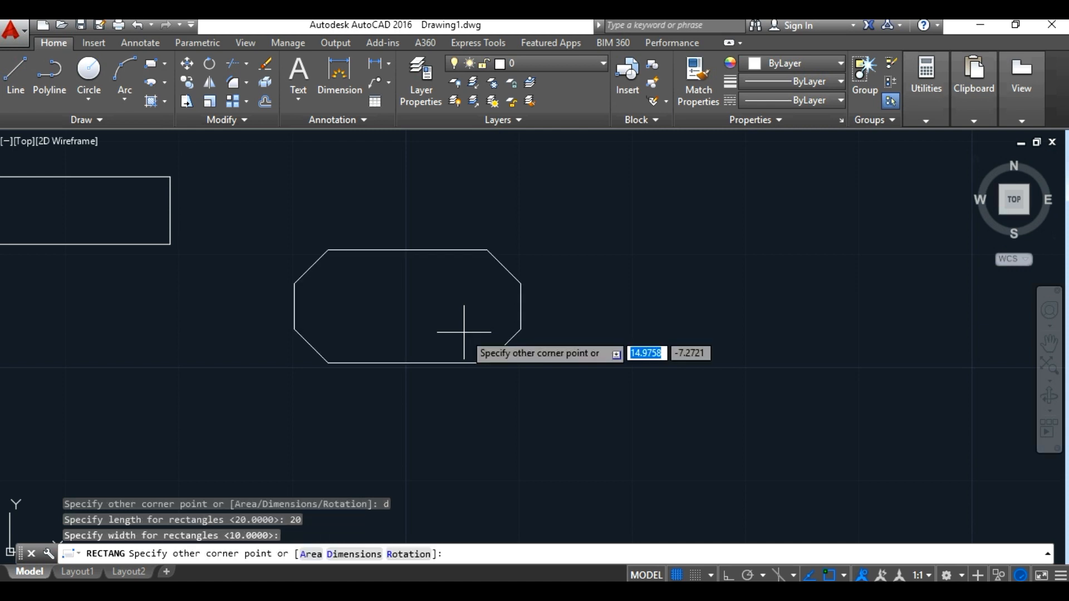
left_click(420, 311)
scroll(331, 257, "up", 2)
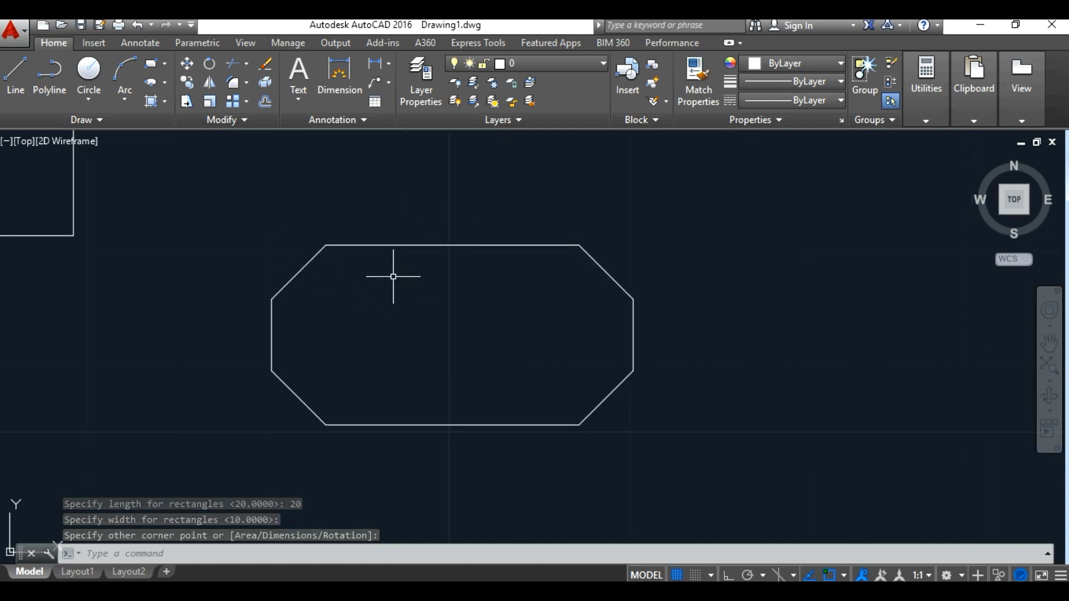
scroll(393, 278, "down", 2)
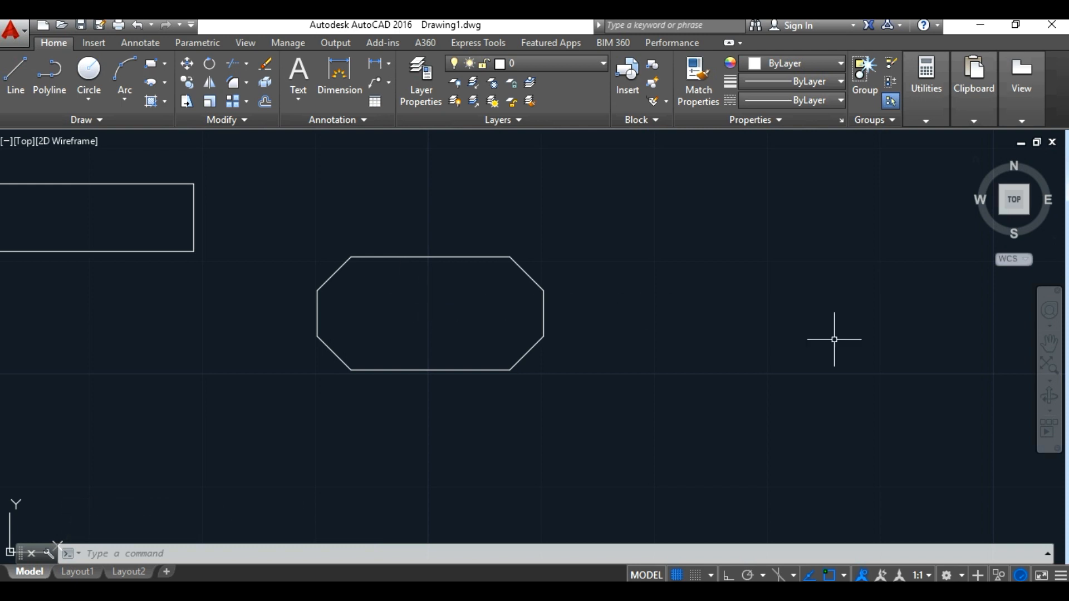
Step: Start another rectangle with the Fillet option and a fillet radius of 3
left_click(149, 65)
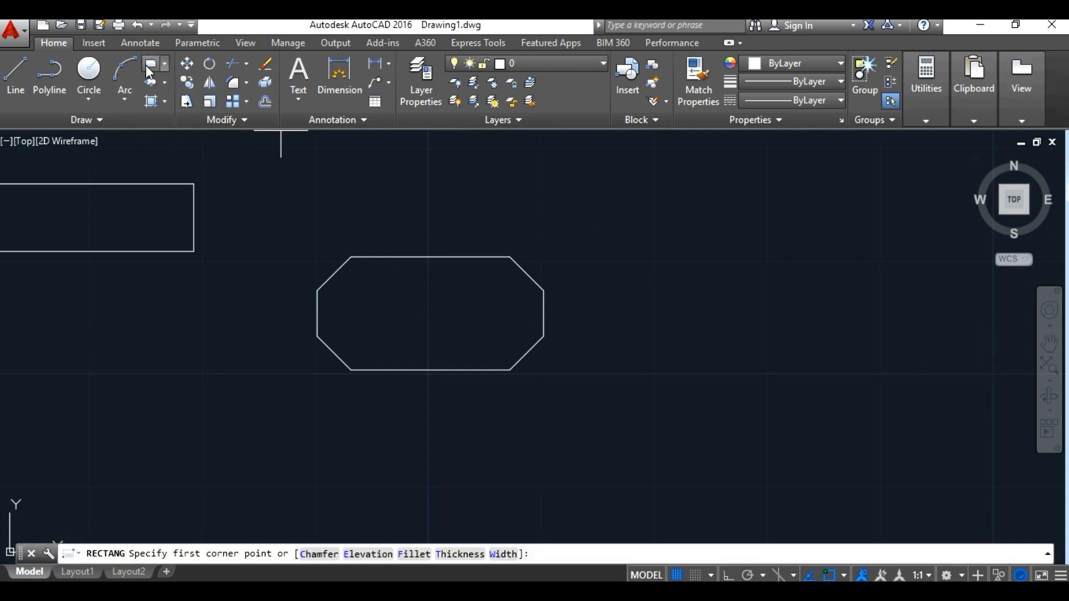
type("f")
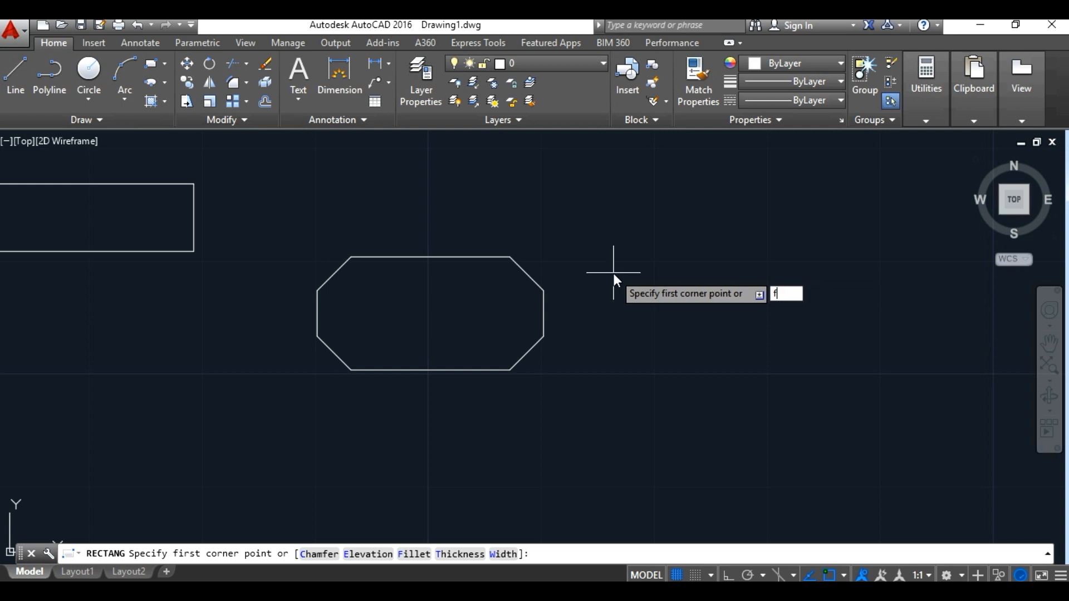
key("Return")
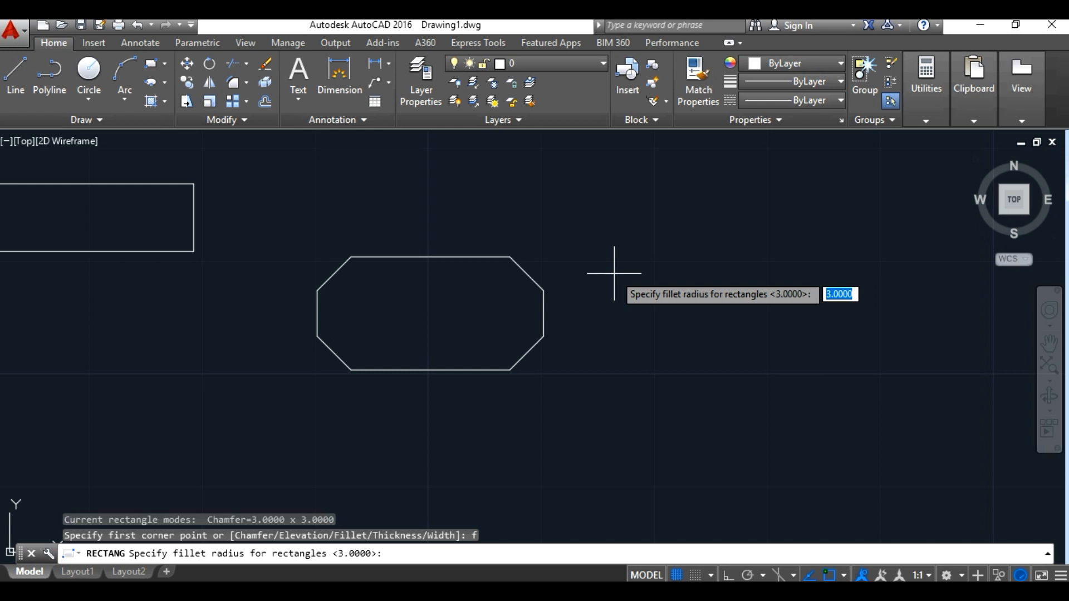
type("3")
key("Return")
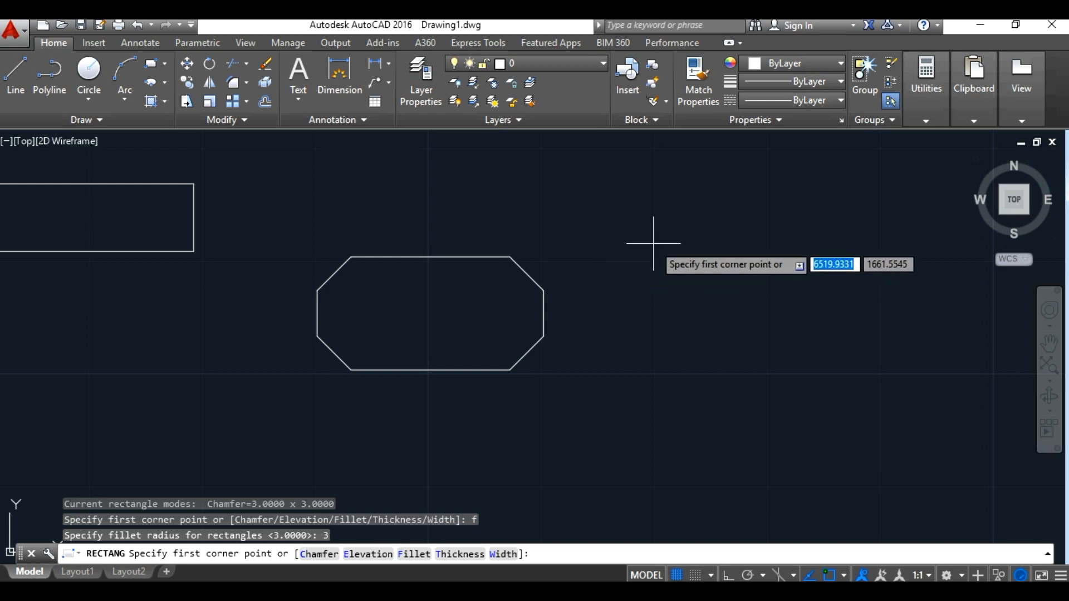
Step: Draw the filleted rectangle to the right of the chamfered one using the Dimensions option, with length 25 and width 15
left_click(619, 242)
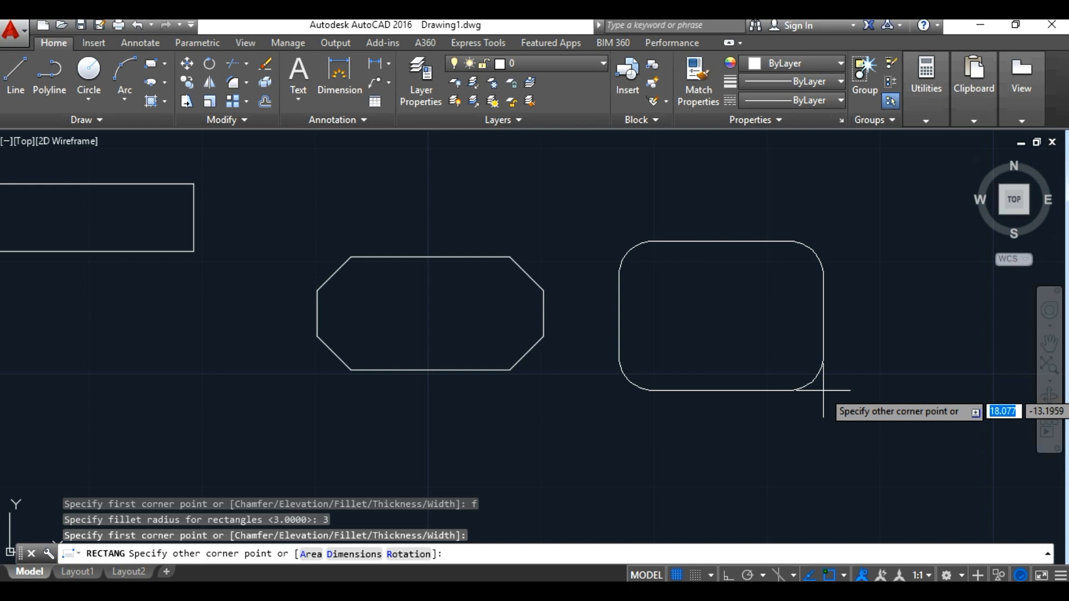
type("d")
key("Return")
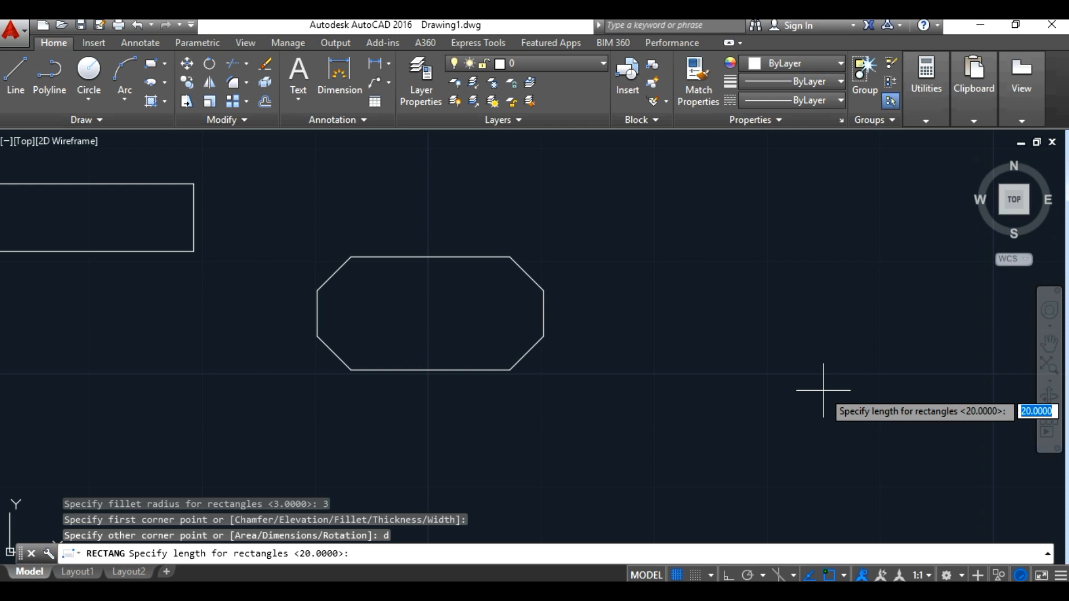
type("25")
key("Return")
type("1")
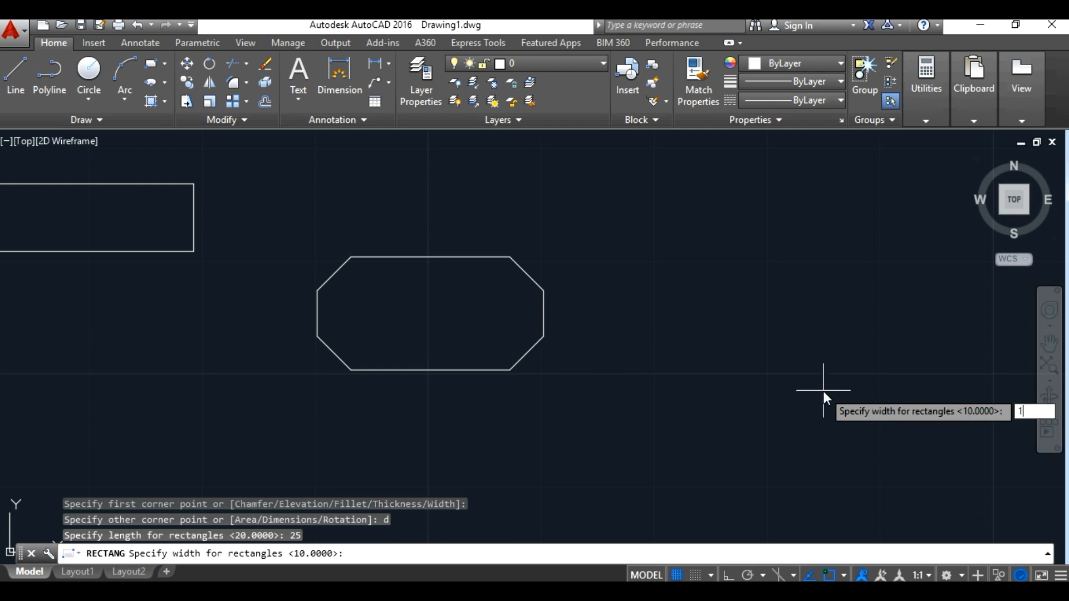
type("5")
key("Return")
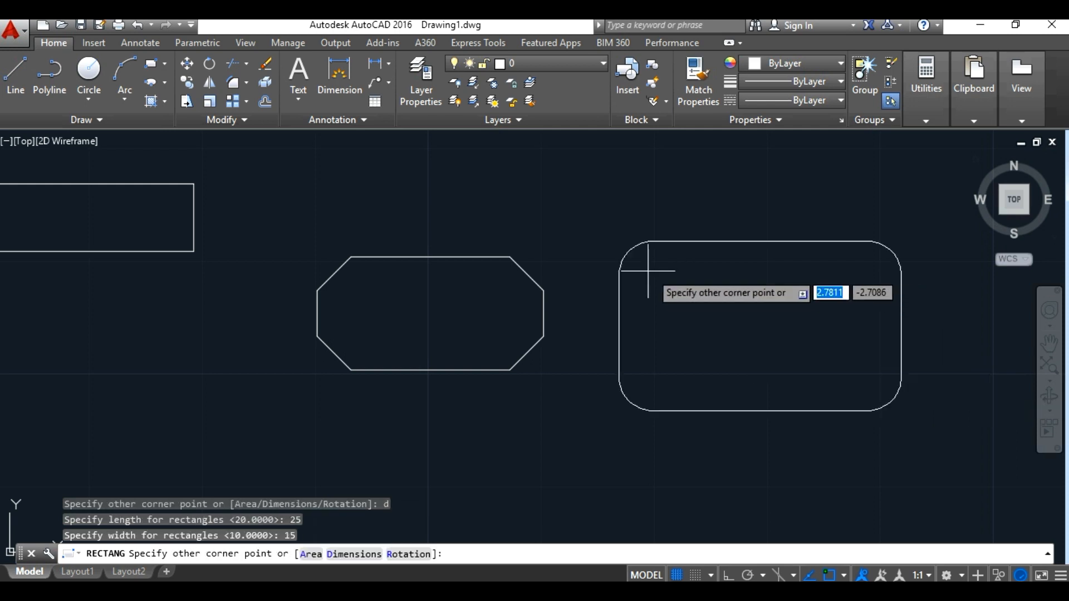
left_click(807, 350)
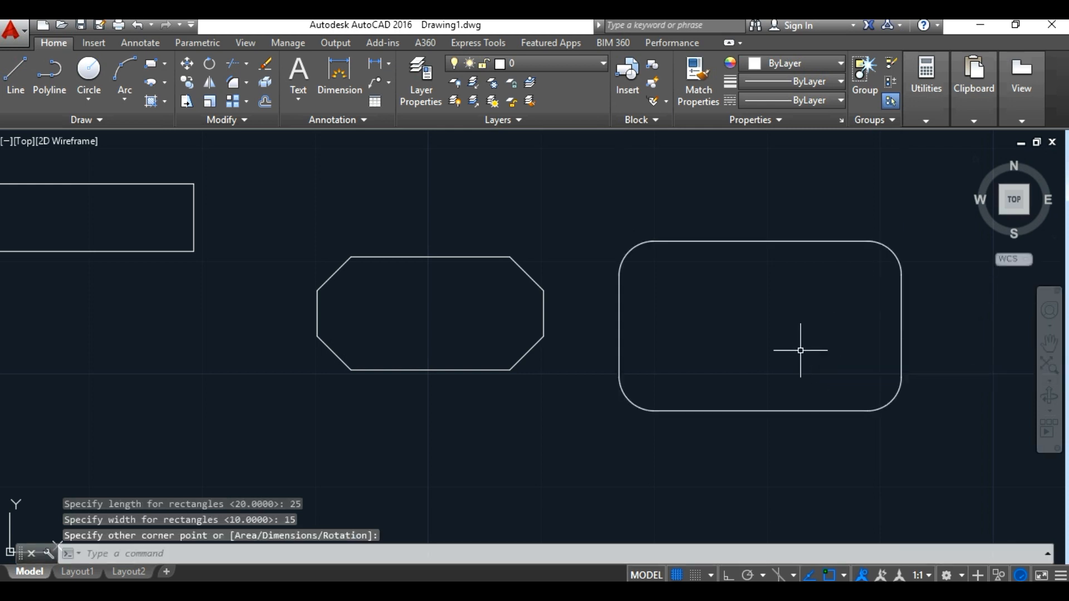
left_click(630, 251)
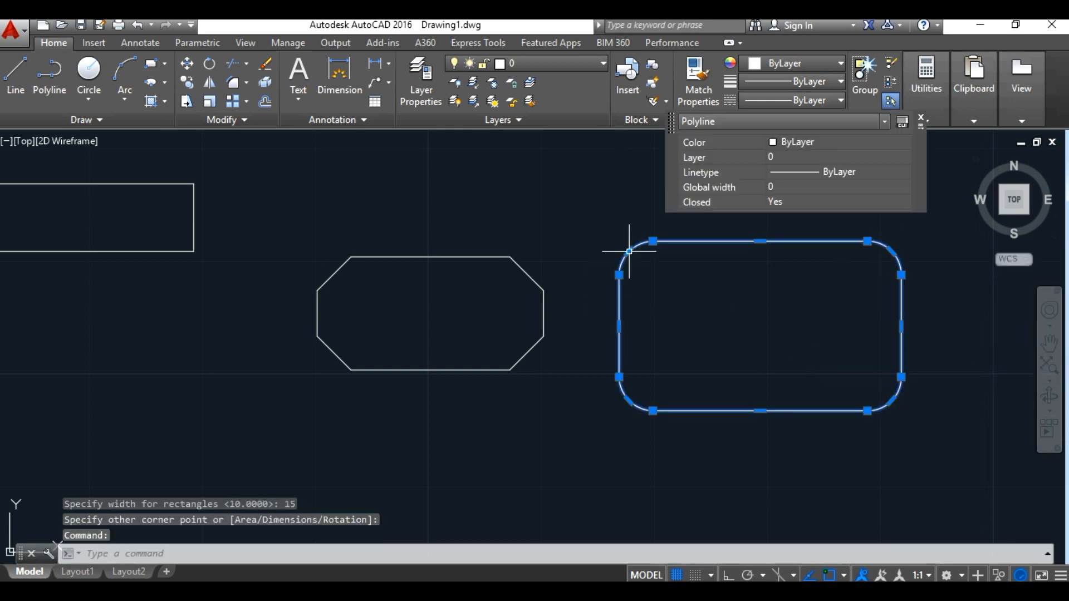
right_click(754, 342)
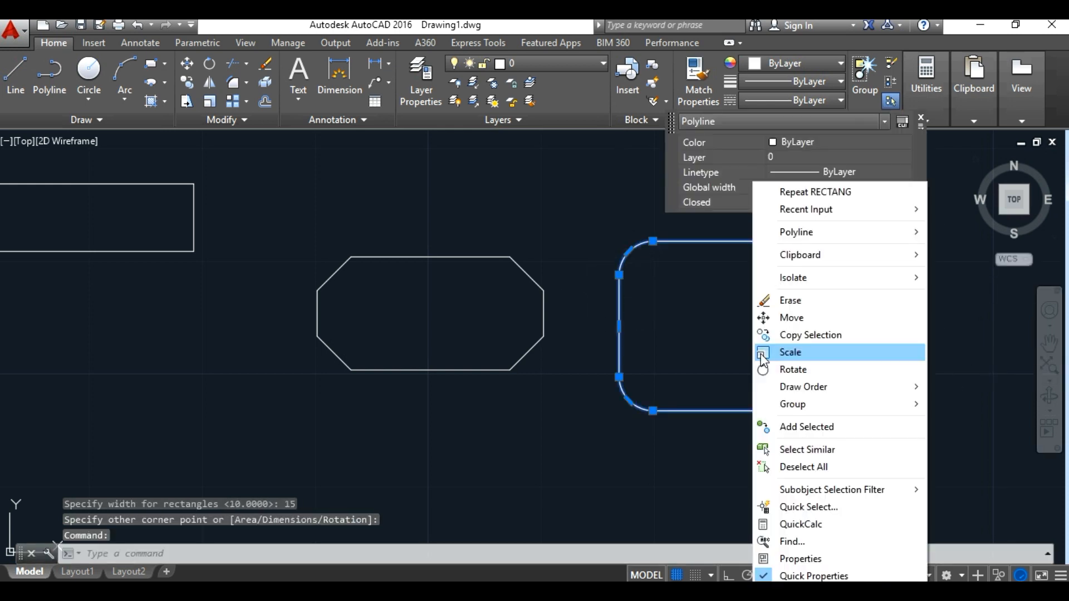
left_click(730, 342)
key("Escape")
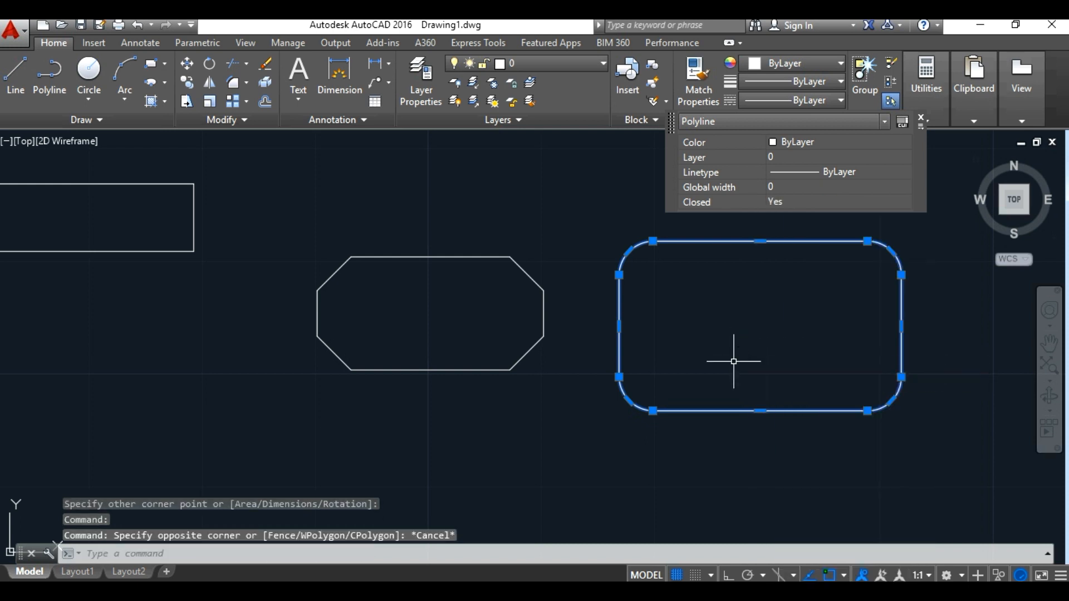
key("Escape")
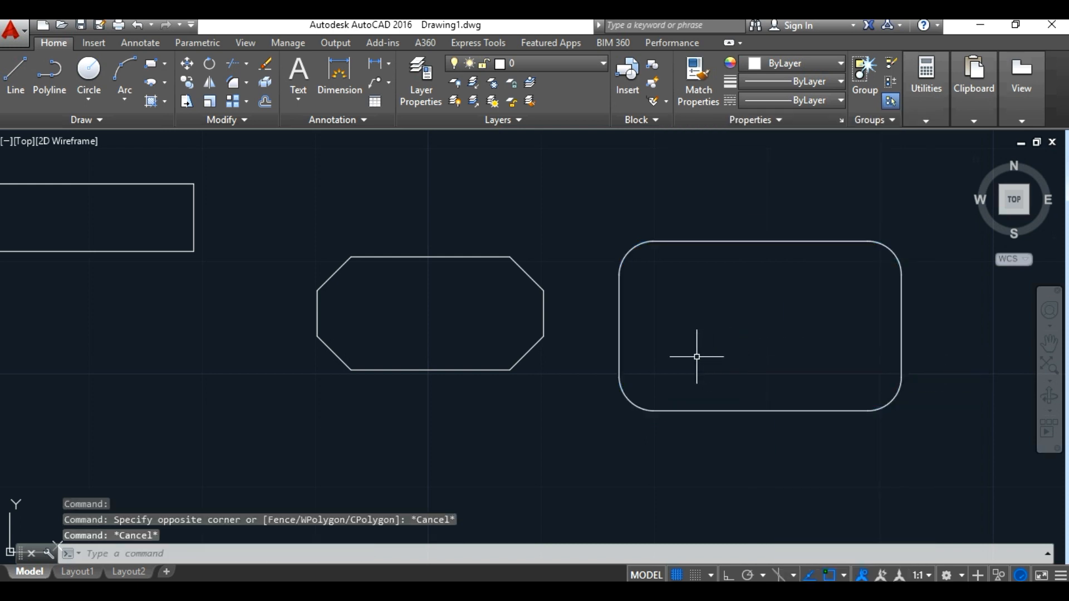
Step: Draw a circle with a radius of about 7 from its center in the empty area beyond the filleted rectangle
left_click(1051, 345)
left_click_drag(933, 364, 62, 413)
right_click(409, 385)
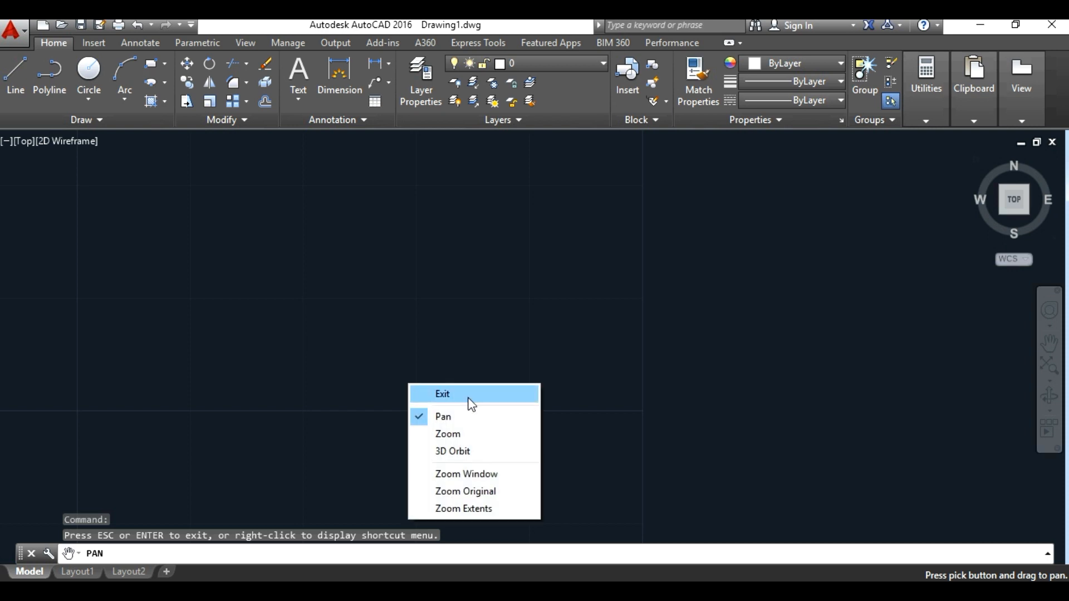
left_click(471, 397)
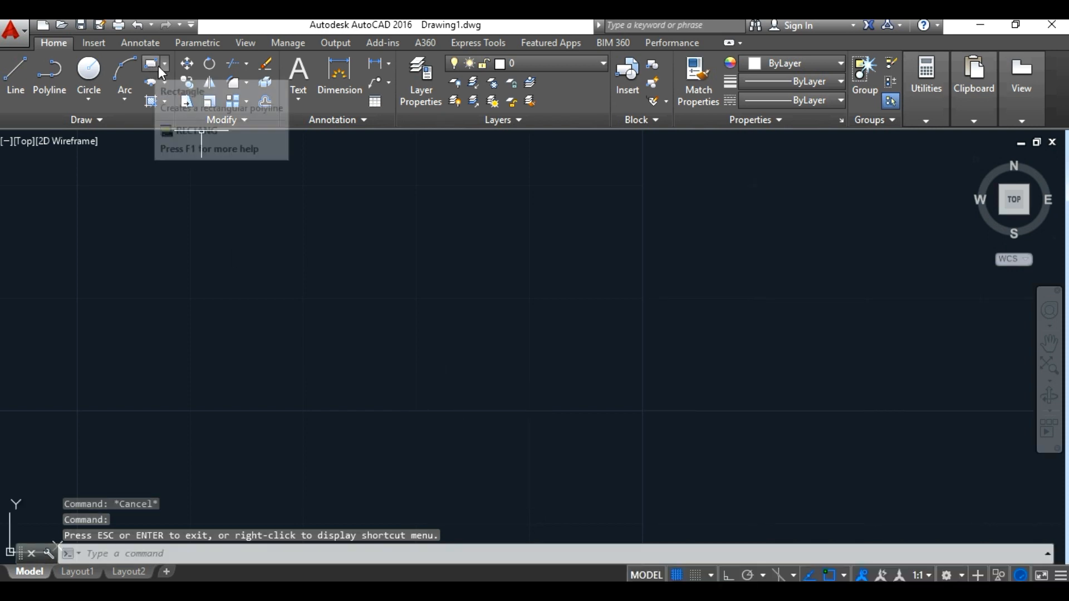
left_click(163, 65)
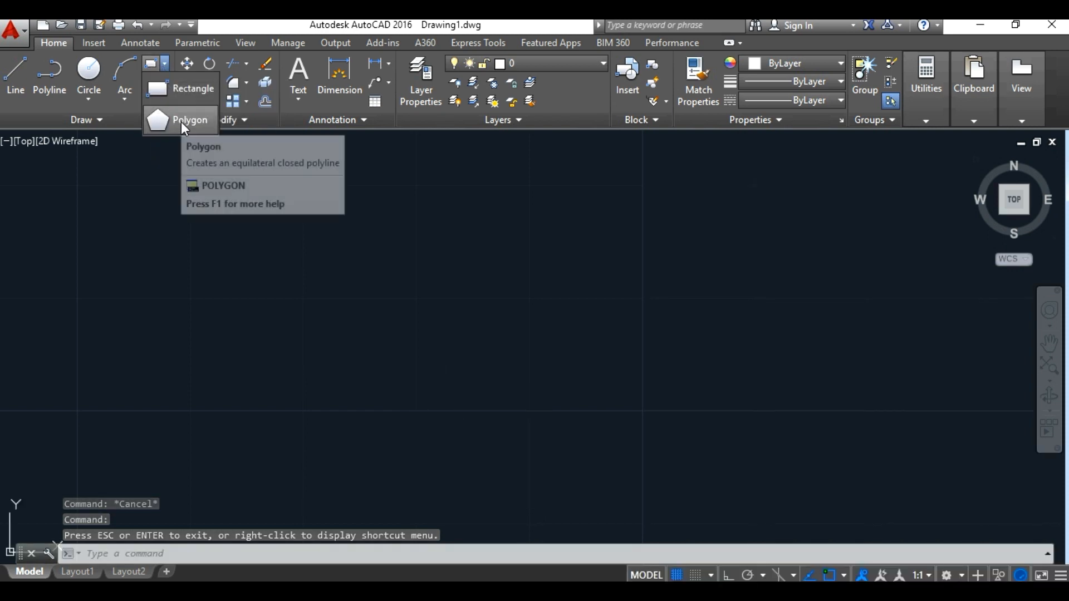
left_click(89, 95)
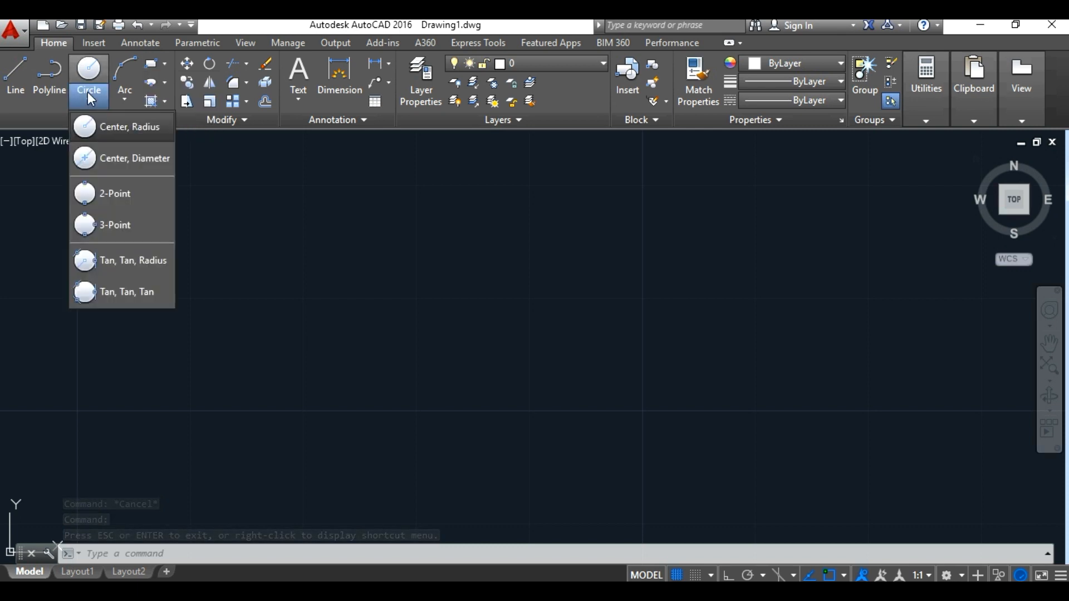
left_click(102, 134)
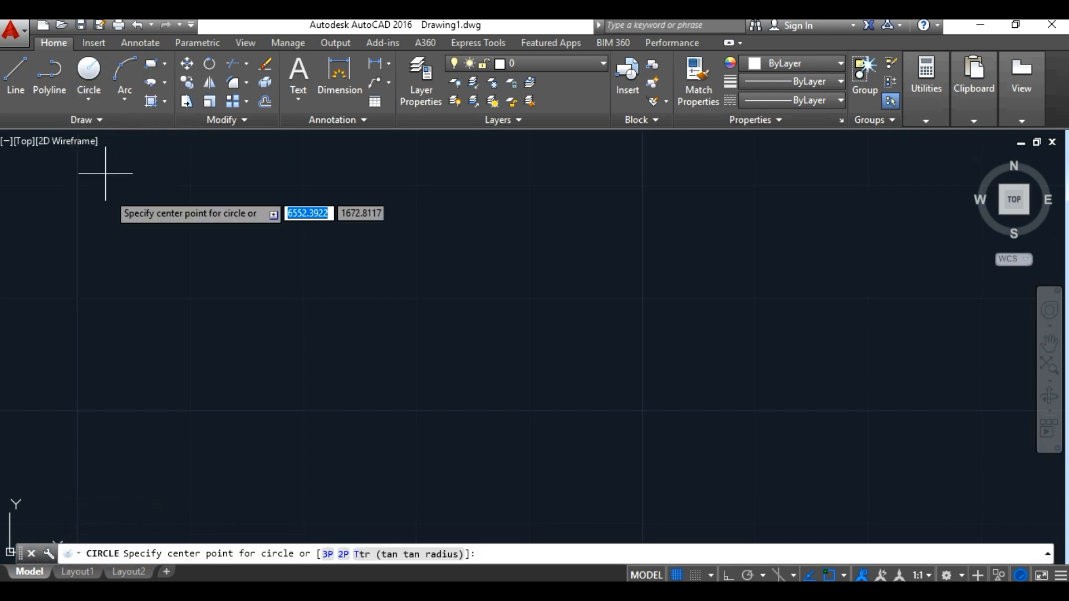
left_click(166, 304)
left_click(198, 377)
Step: Draw two progressively larger circles in a row to the right of the first, the middle one with a radius of about 7.7
right_click(377, 284)
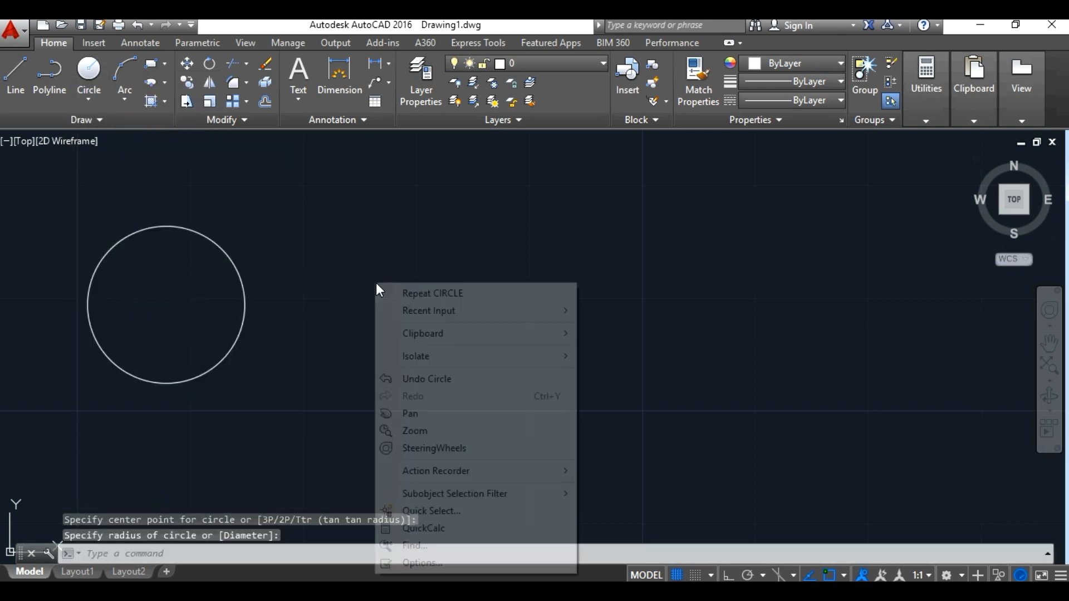
left_click(396, 292)
left_click(387, 277)
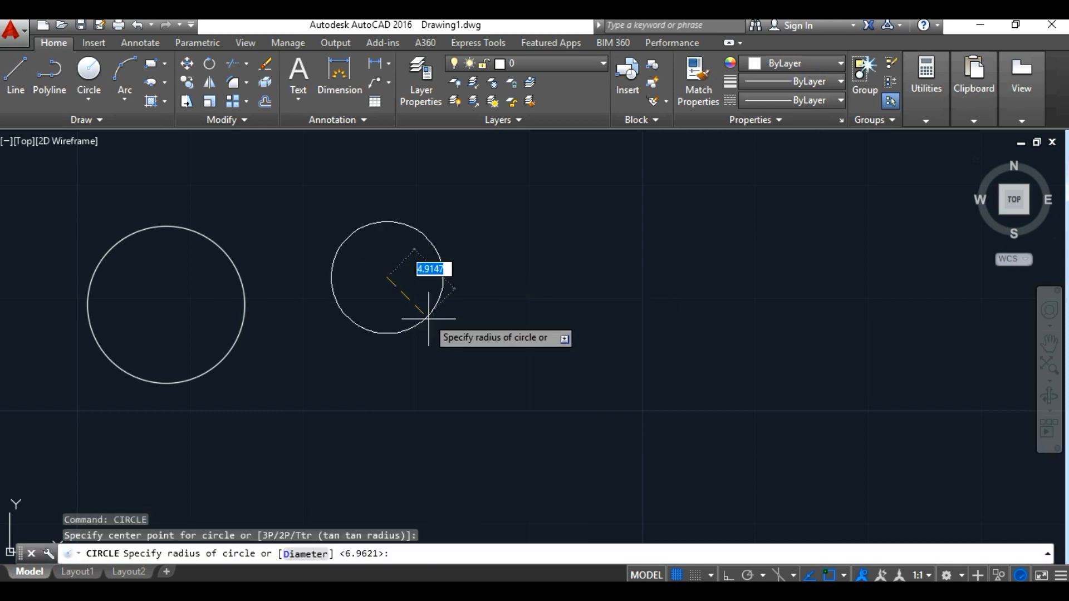
left_click(437, 352)
right_click(670, 274)
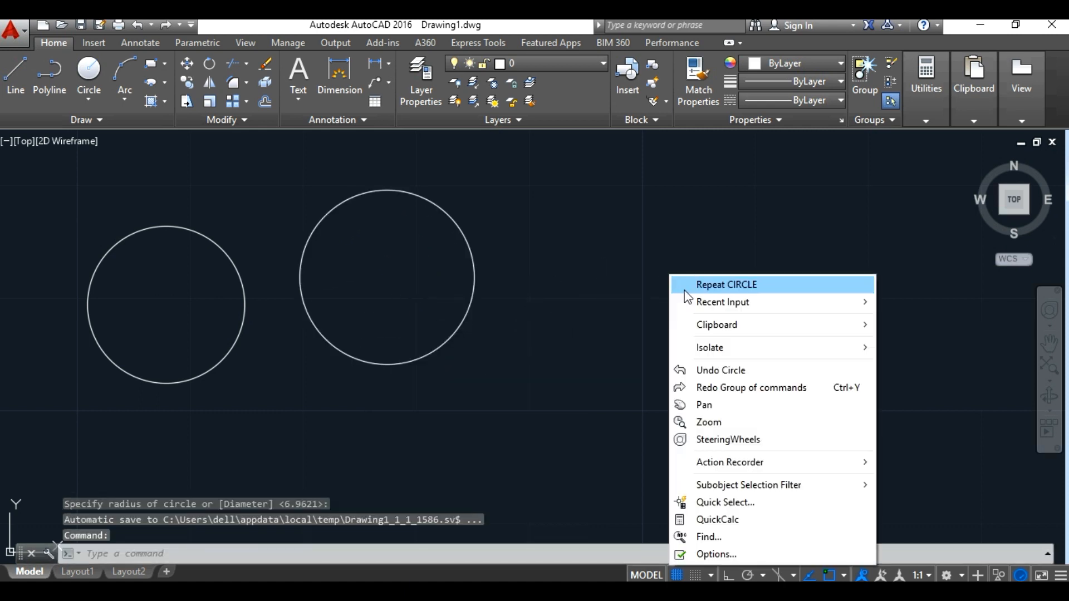
left_click(686, 290)
left_click(702, 280)
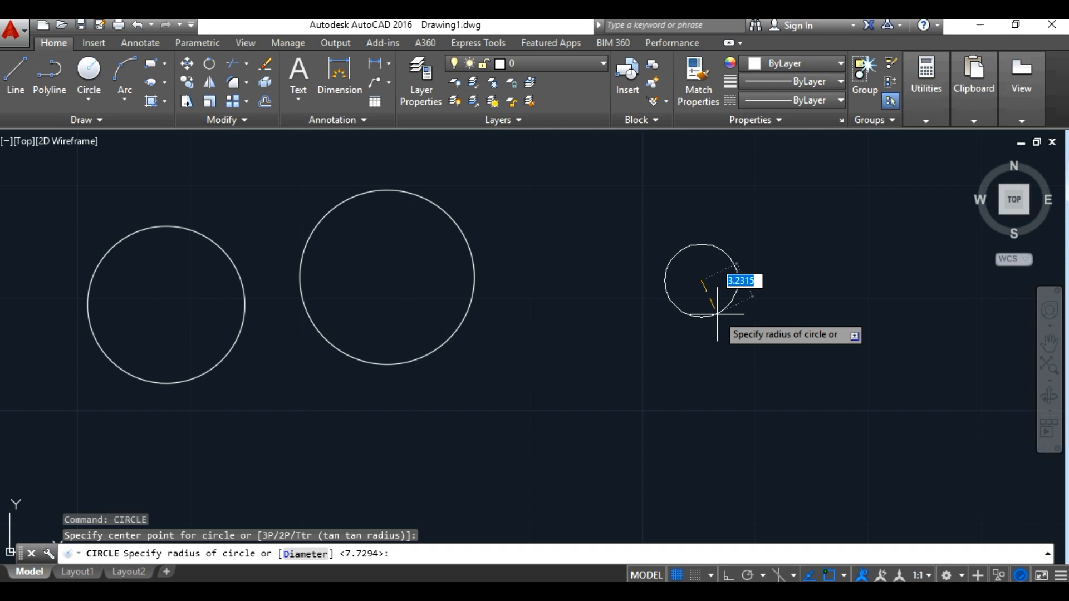
left_click(742, 380)
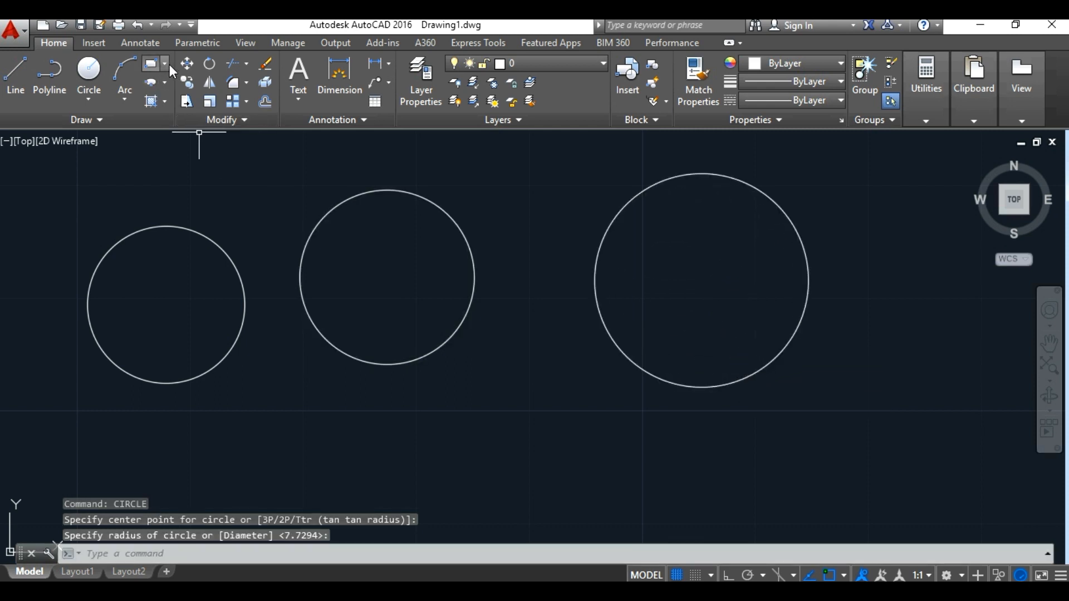
Step: Start a polygon with 6 sides centered on the leftmost circle, using the Inscribed in circle option
left_click(168, 64)
left_click(176, 123)
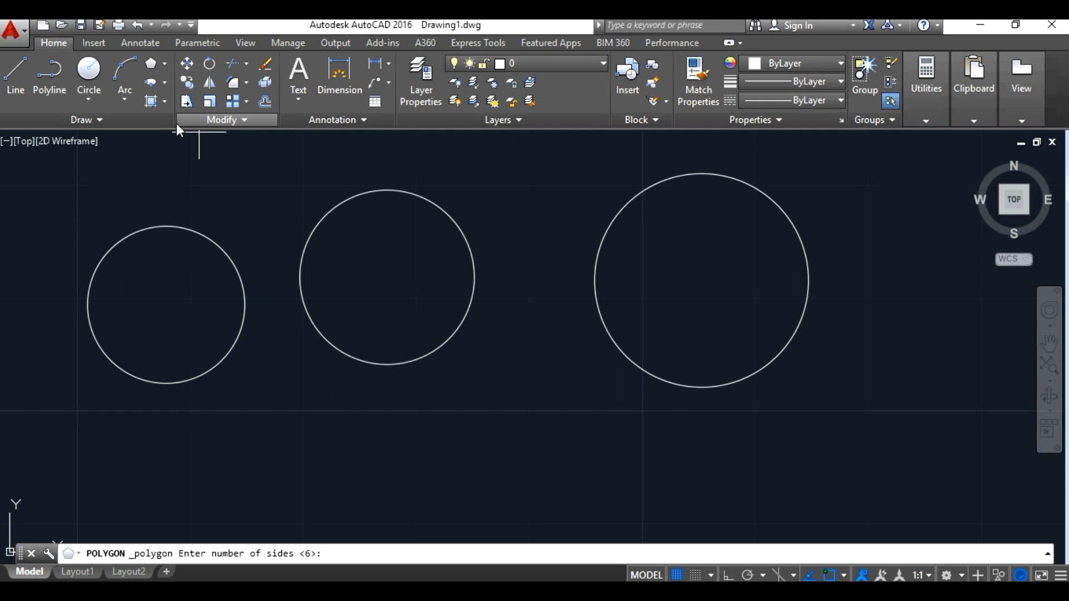
type("6")
key("Return")
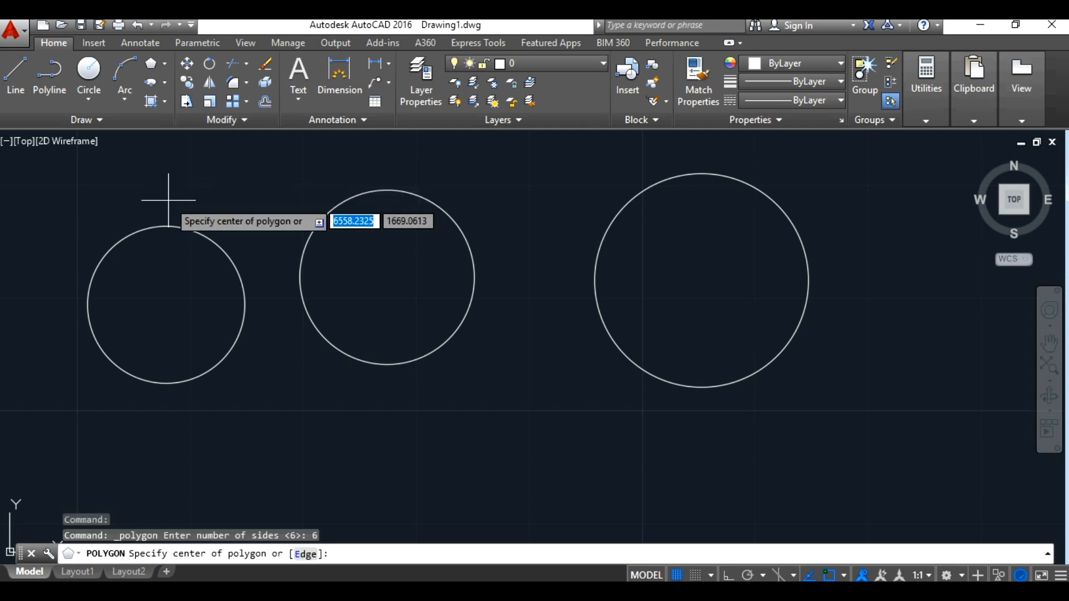
left_click(166, 305)
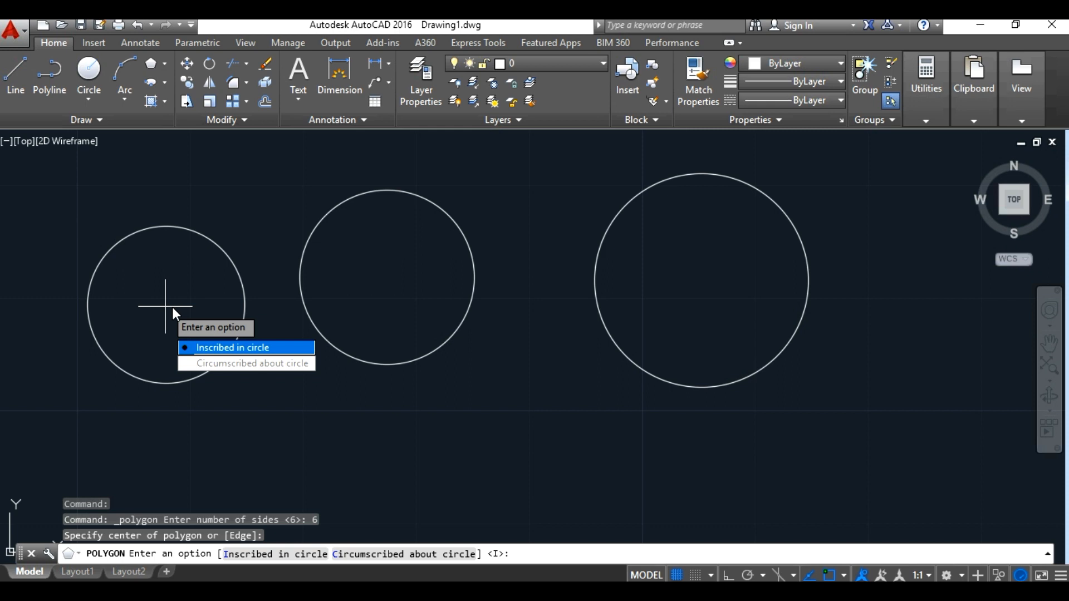
type("i")
key("Return")
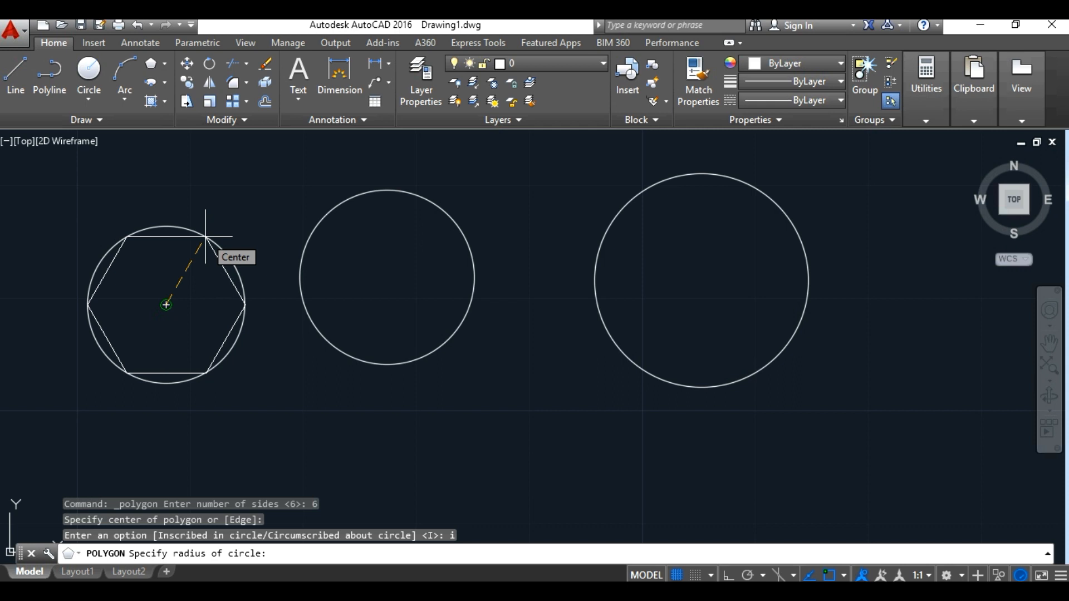
Step: Finish the inscribed hexagon around the leftmost circle with a circle radius of 10
left_click(205, 237)
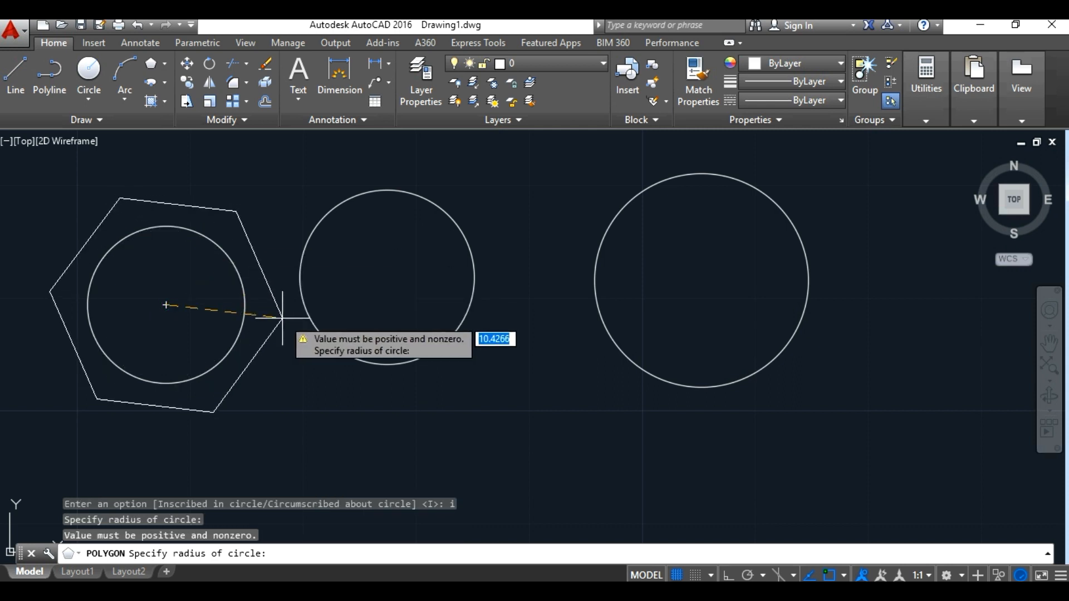
left_click(210, 233)
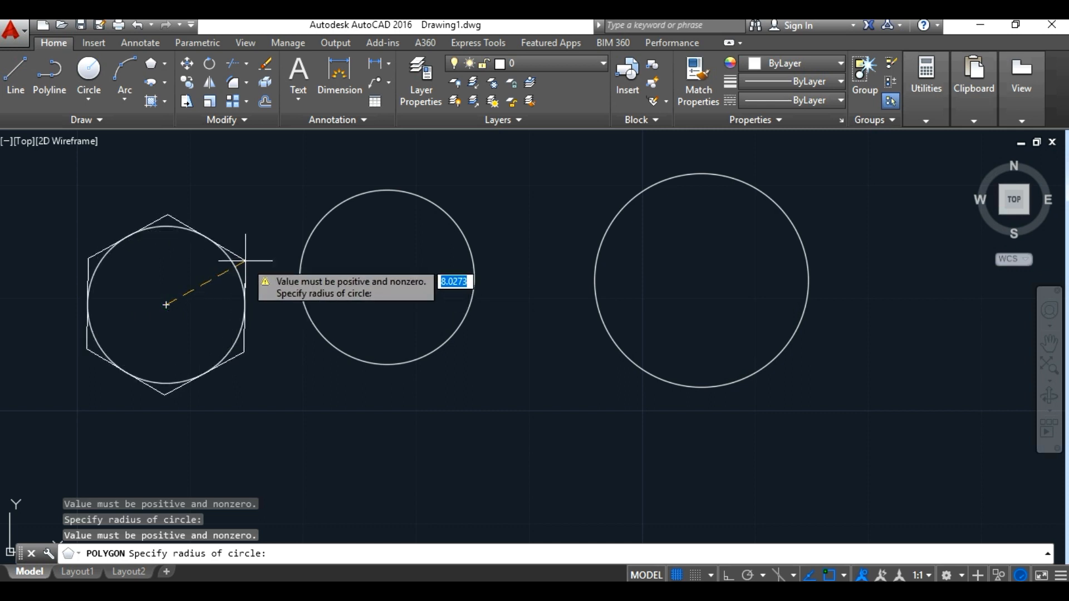
type("1")
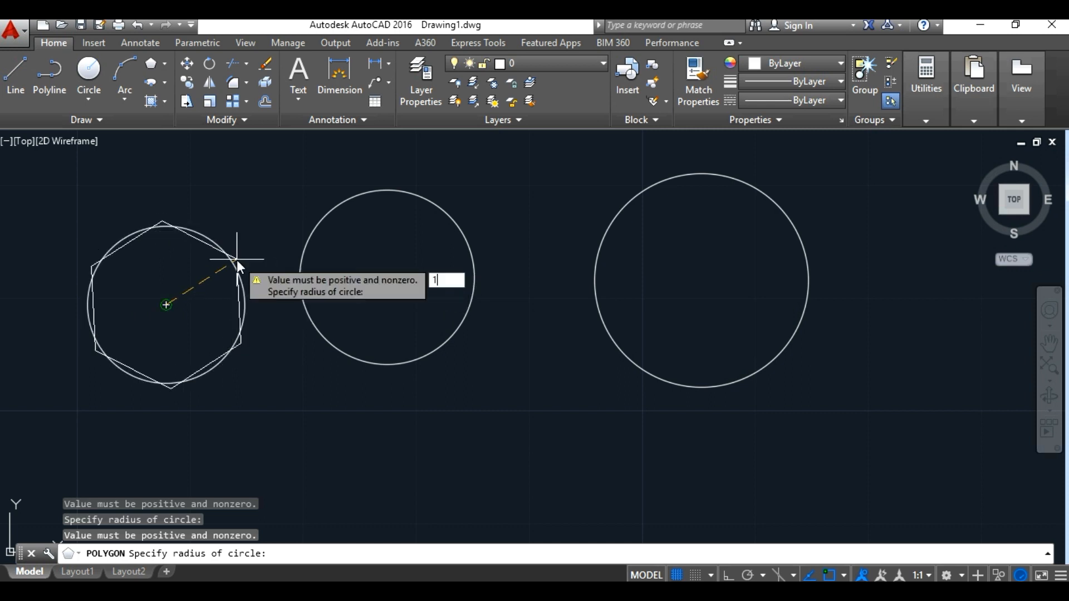
type("0")
key("Return")
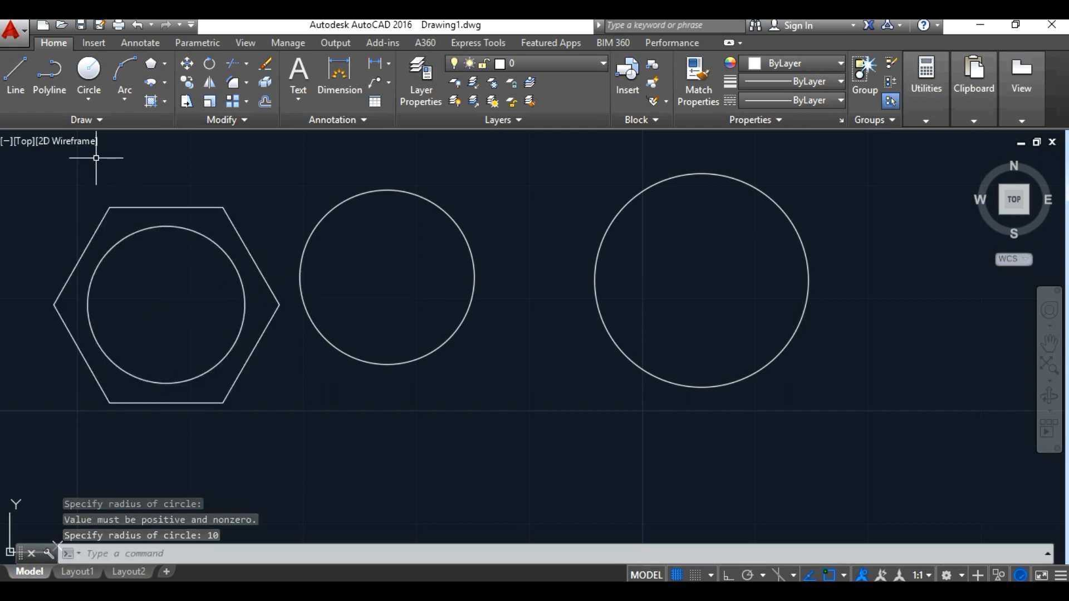
Step: Draw a 6-sided polygon centered on the middle circle with the Circumscribed about circle option, picking its radius slightly outside that circle
left_click(162, 68)
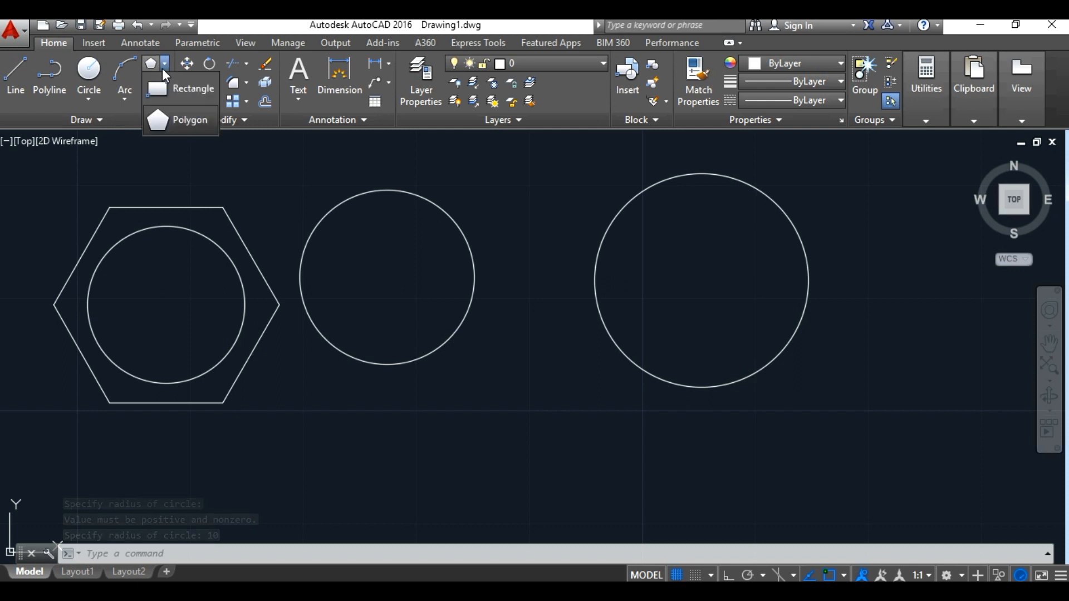
left_click(174, 119)
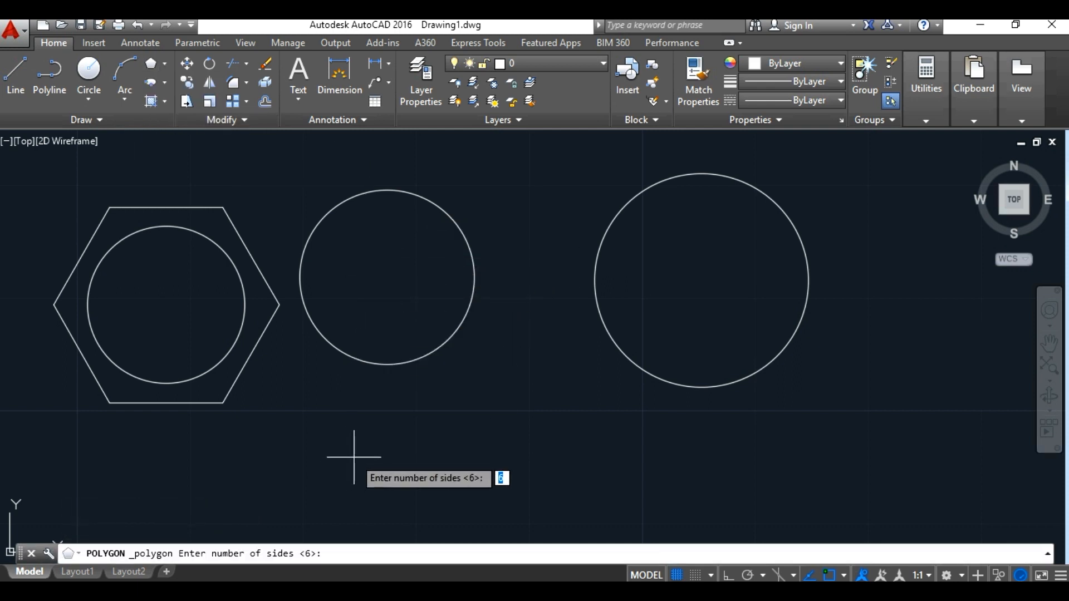
type("6")
key("Return")
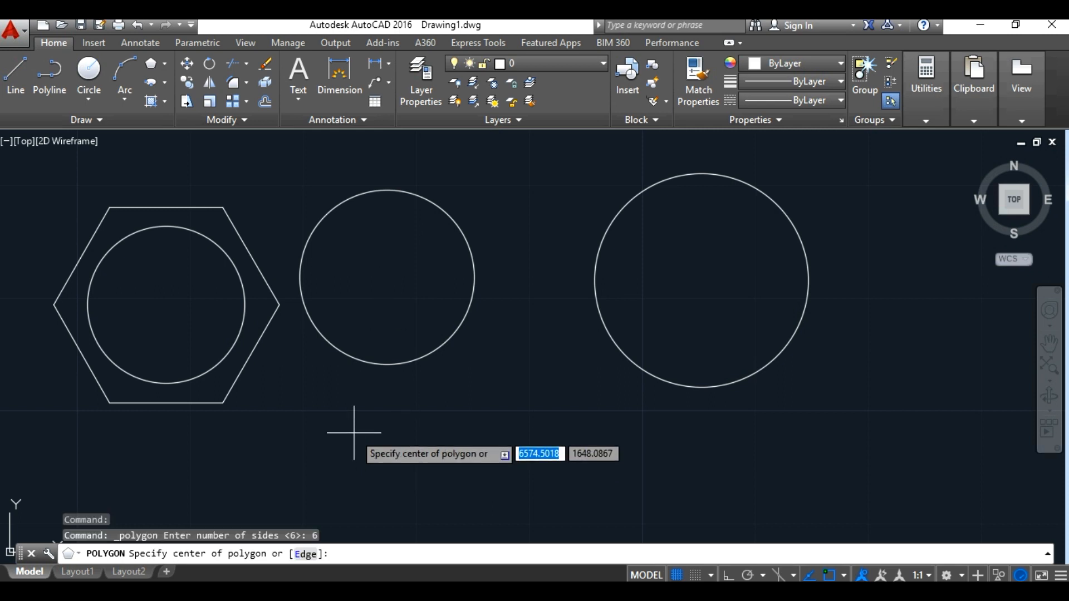
left_click(387, 277)
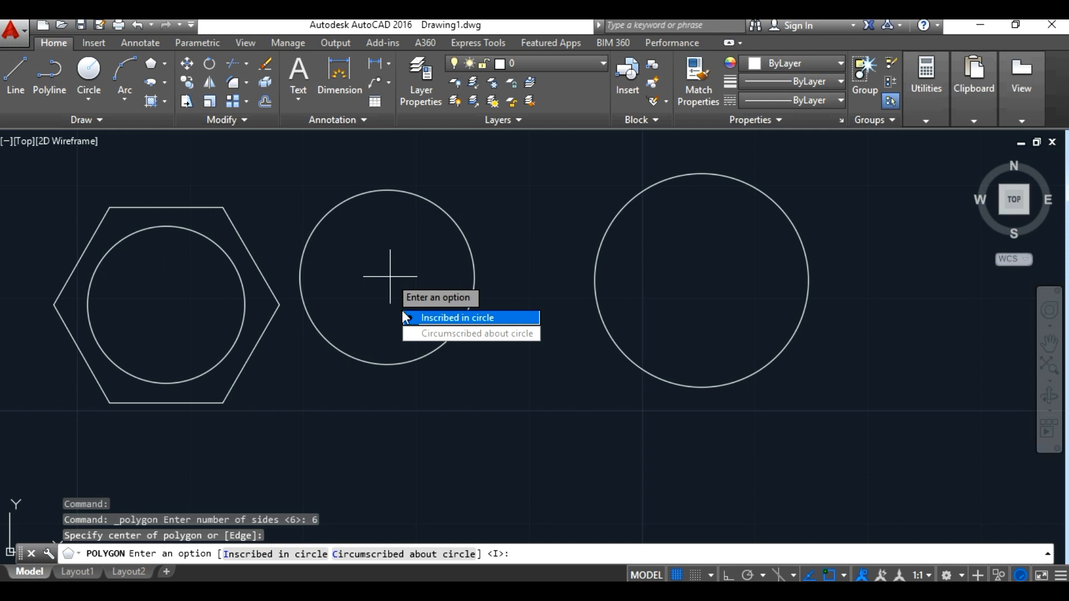
type("c")
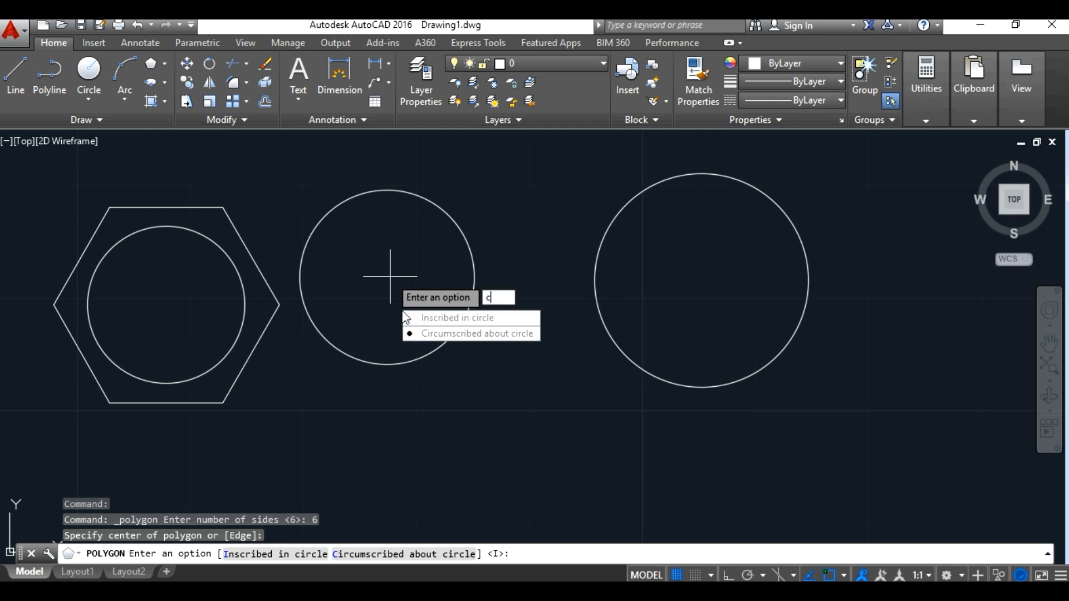
key("Return")
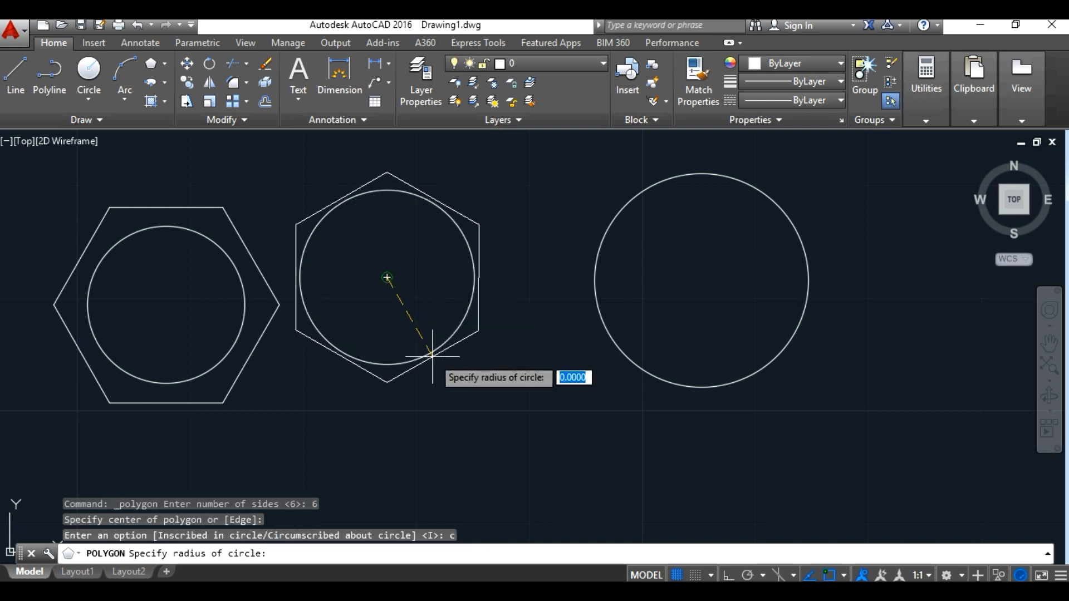
left_click(432, 356)
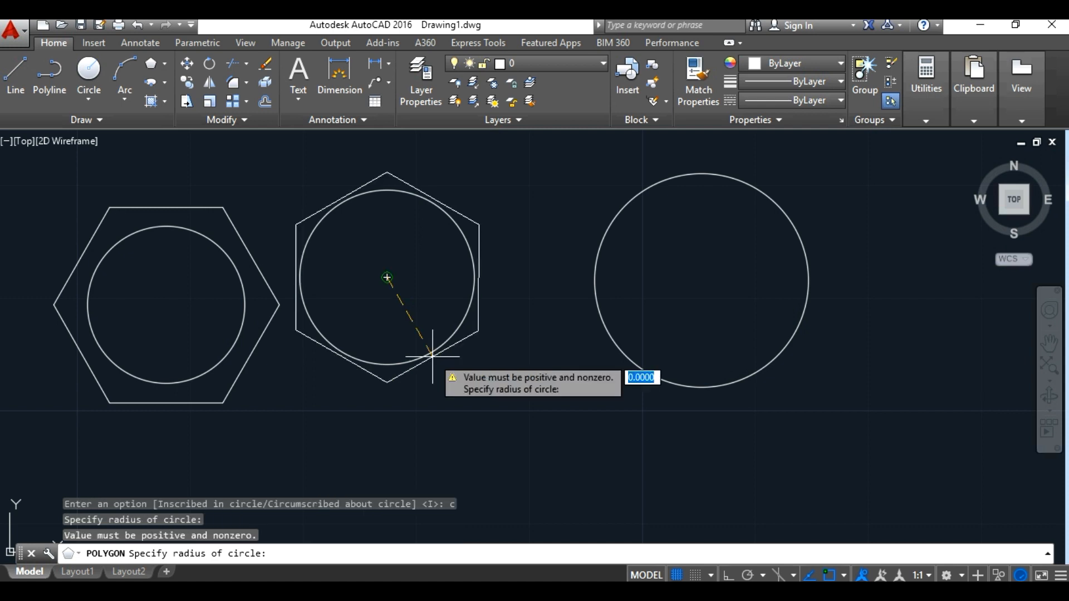
left_click(440, 371)
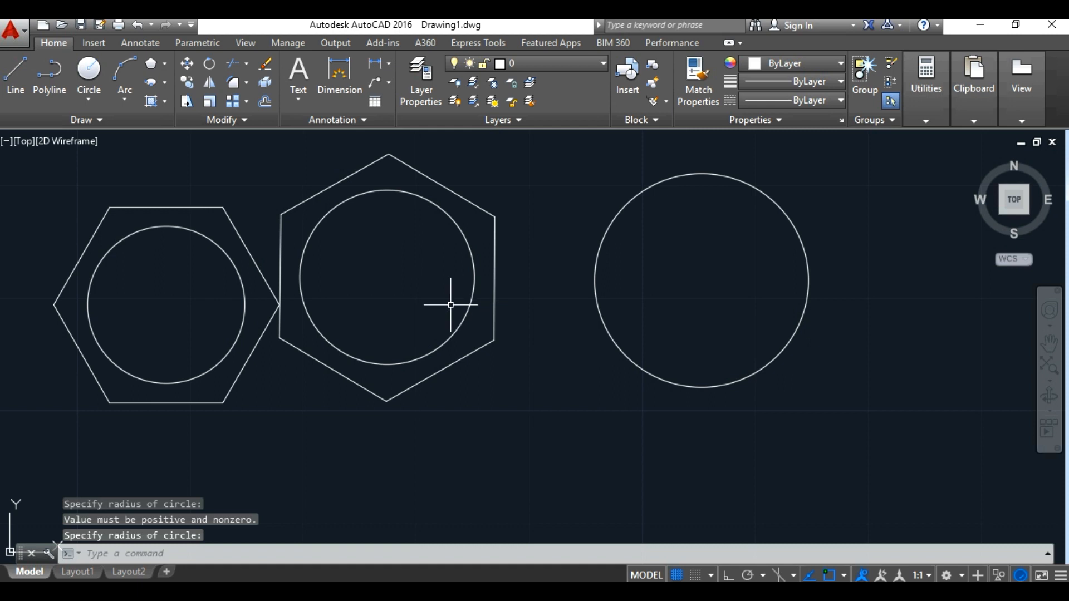
left_click(153, 57)
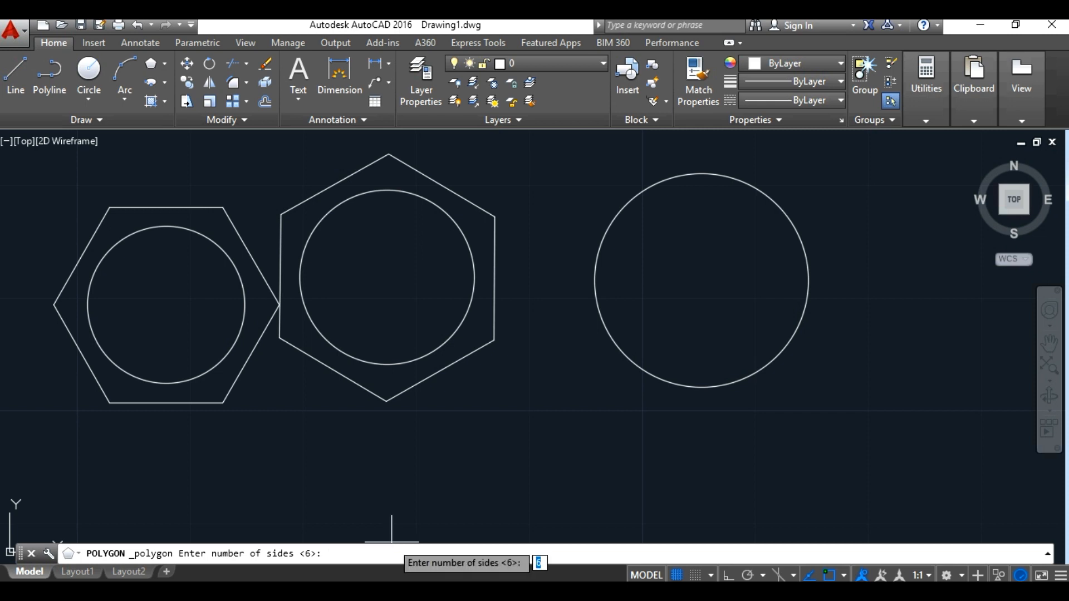
type("8")
key("Return")
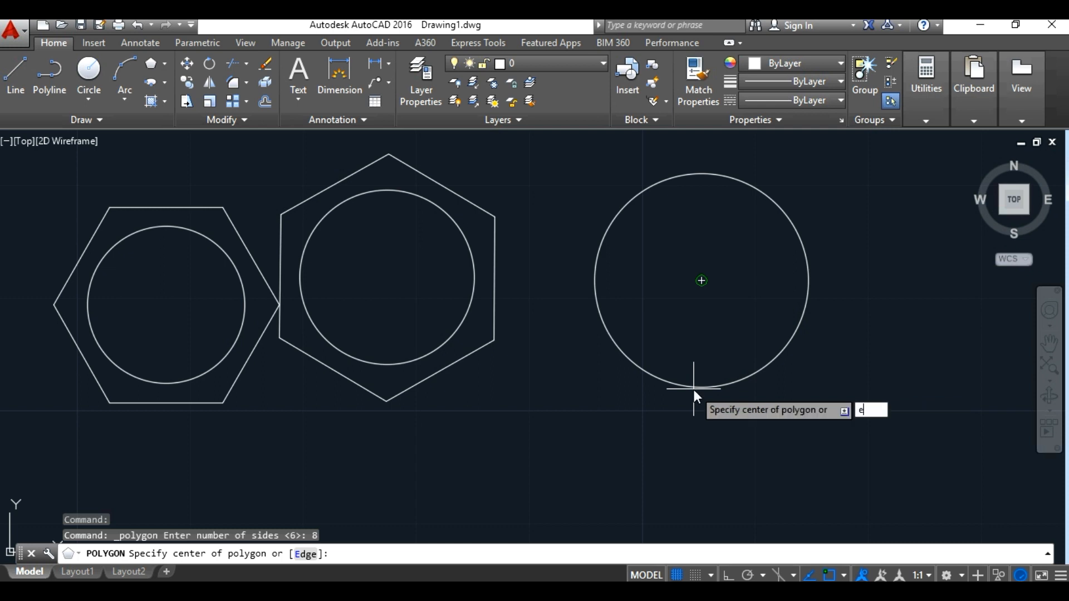
type("e")
key("Return")
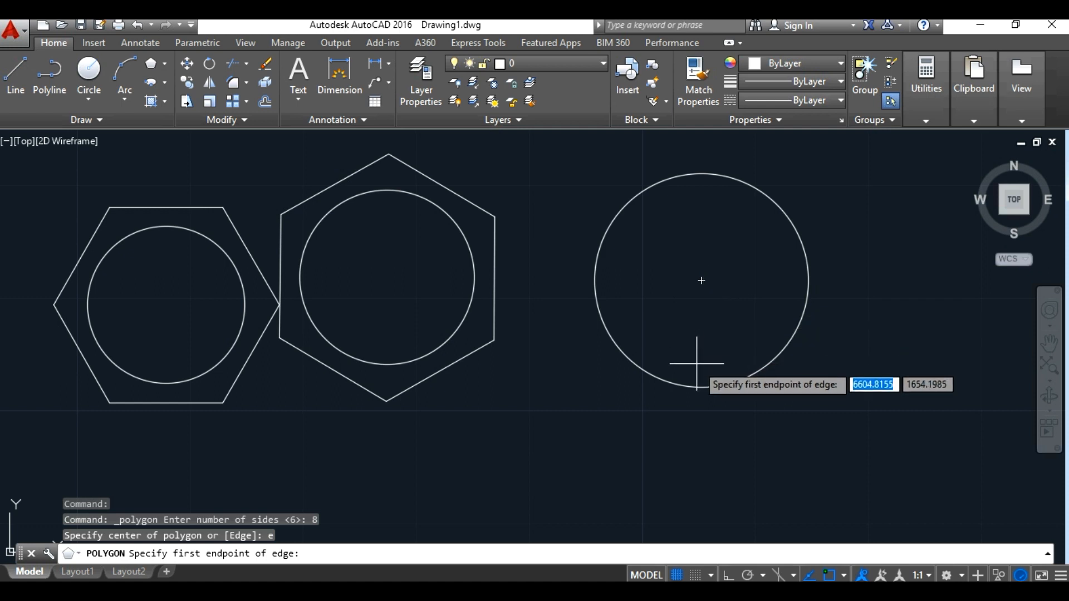
left_click(704, 388)
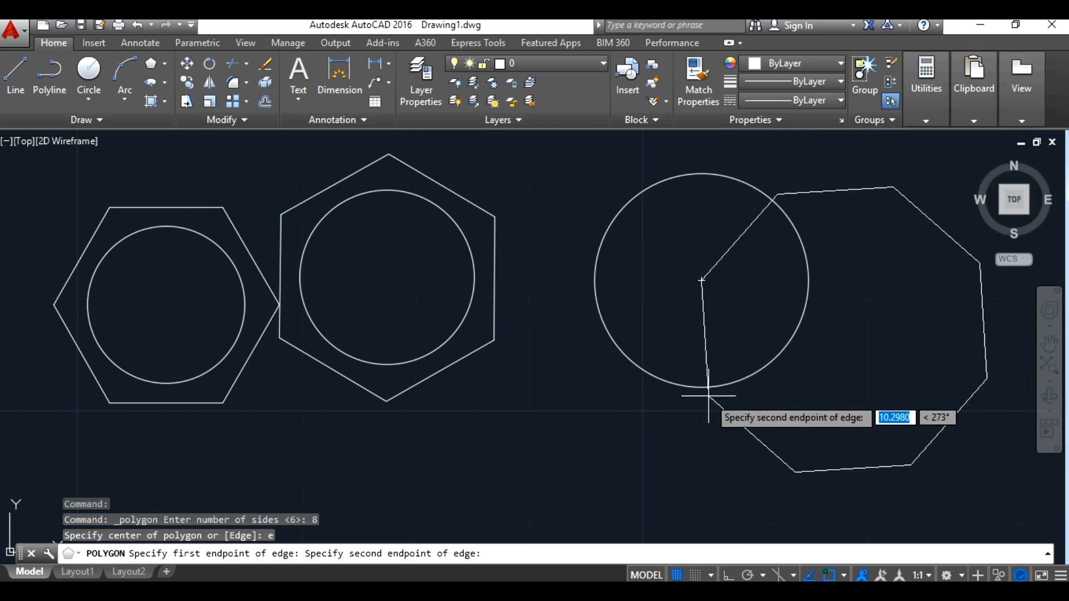
key("Escape")
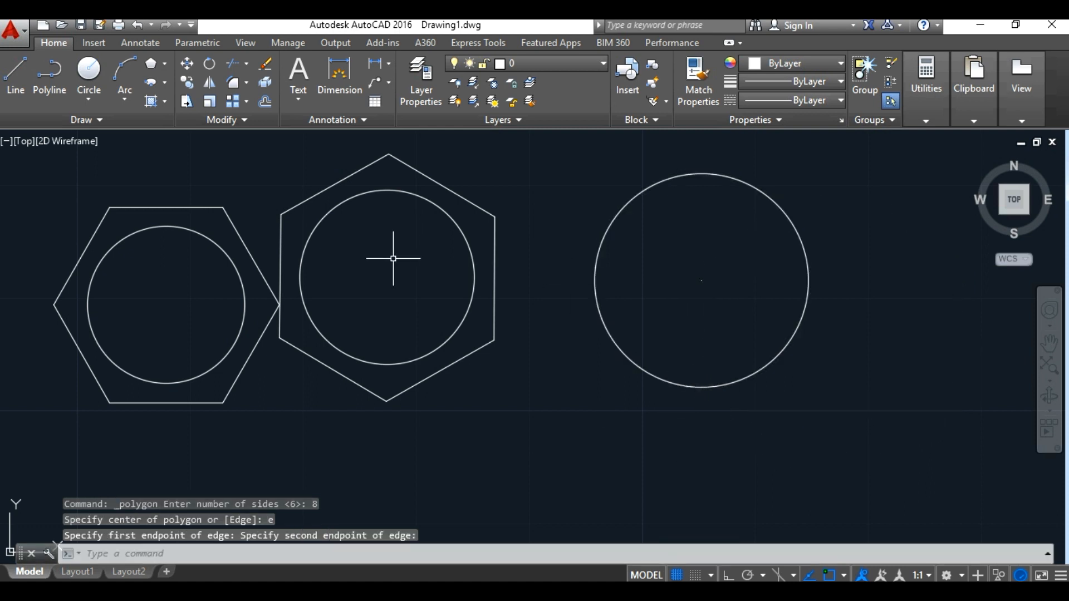
Step: Draw an ellipse by center point in an empty area right of the polygons, with a horizontal half-axis about 21 long and other half-axis 15
left_click(166, 84)
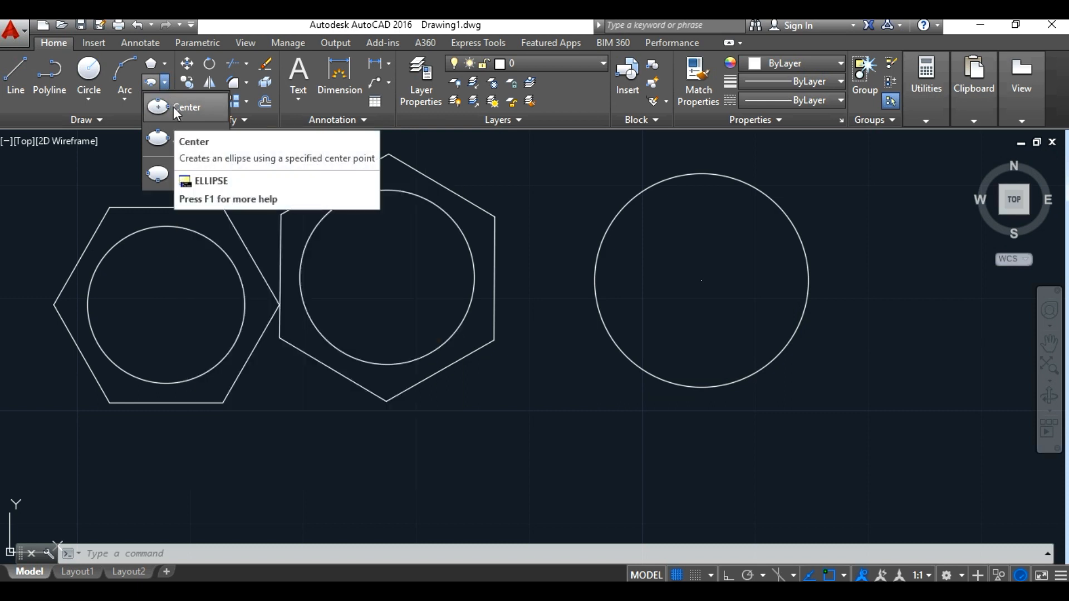
left_click(173, 107)
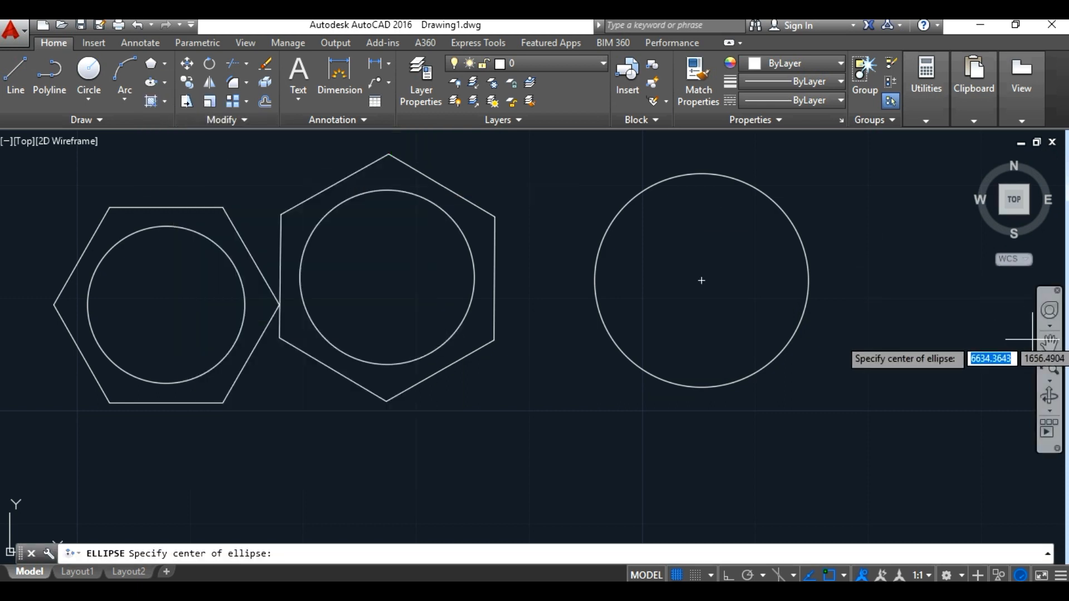
left_click(1049, 344)
left_click_drag(824, 318, 194, 299)
right_click(354, 292)
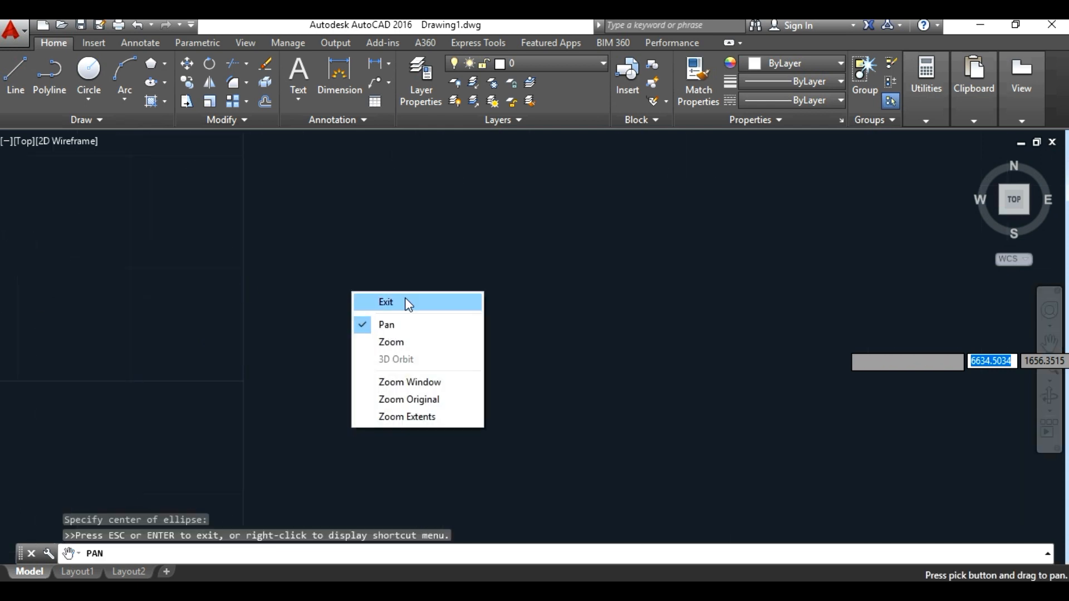
left_click(405, 302)
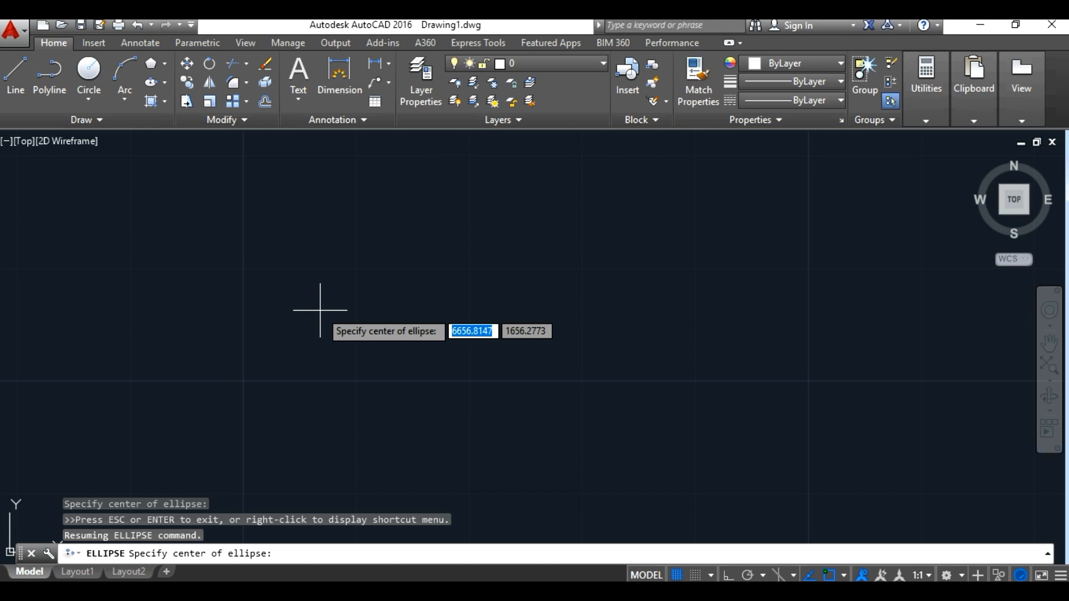
left_click(240, 329)
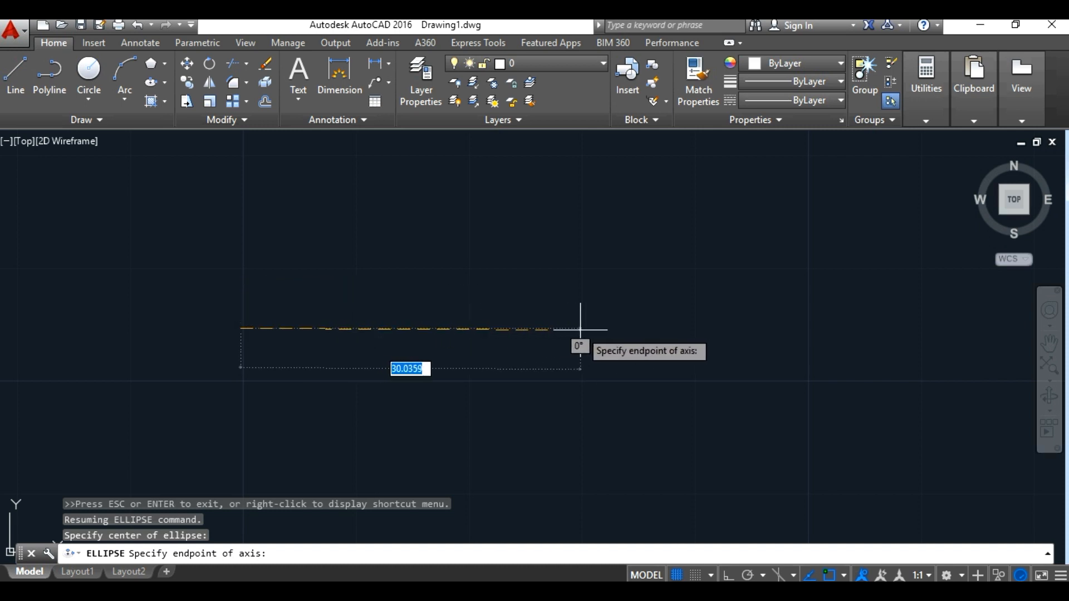
left_click(479, 329)
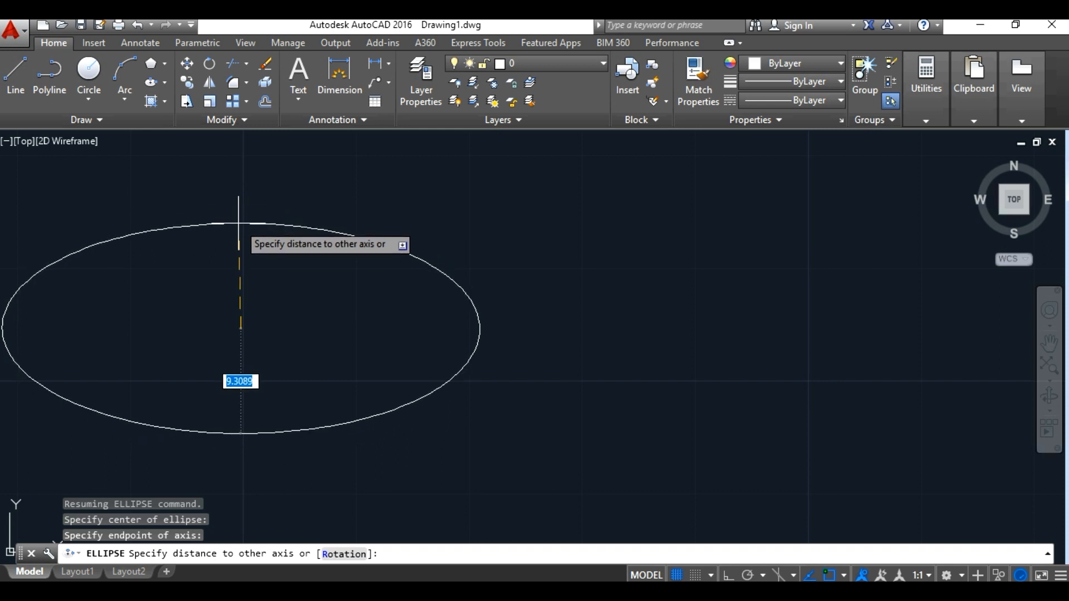
type("15")
key("Return")
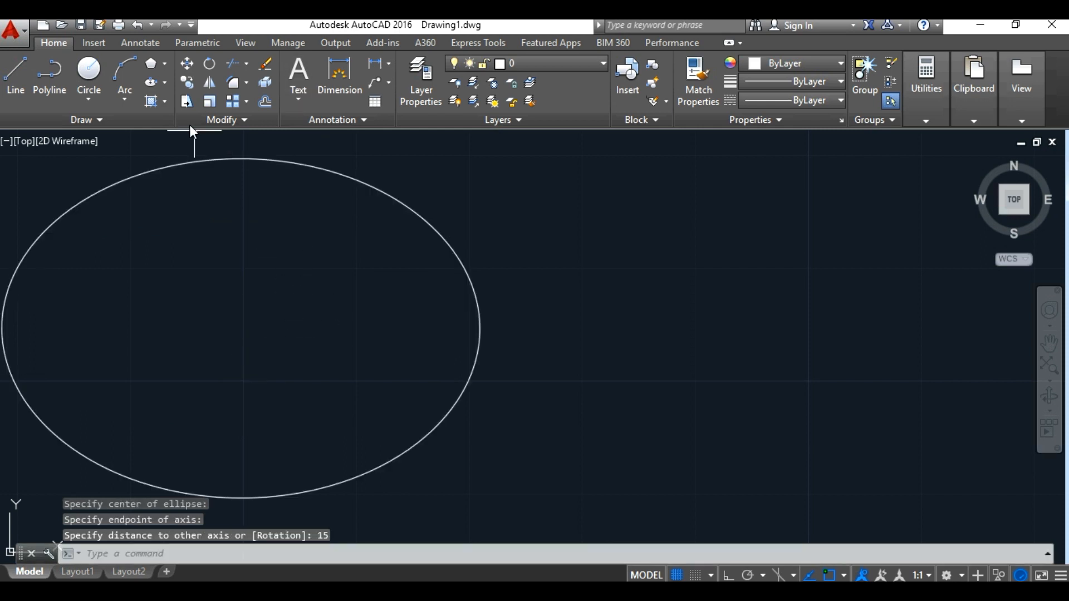
Step: Draw a second ellipse right of the first with the Axis, End method, using a horizontal axis about 25 long and an other-axis distance of 5
left_click(165, 84)
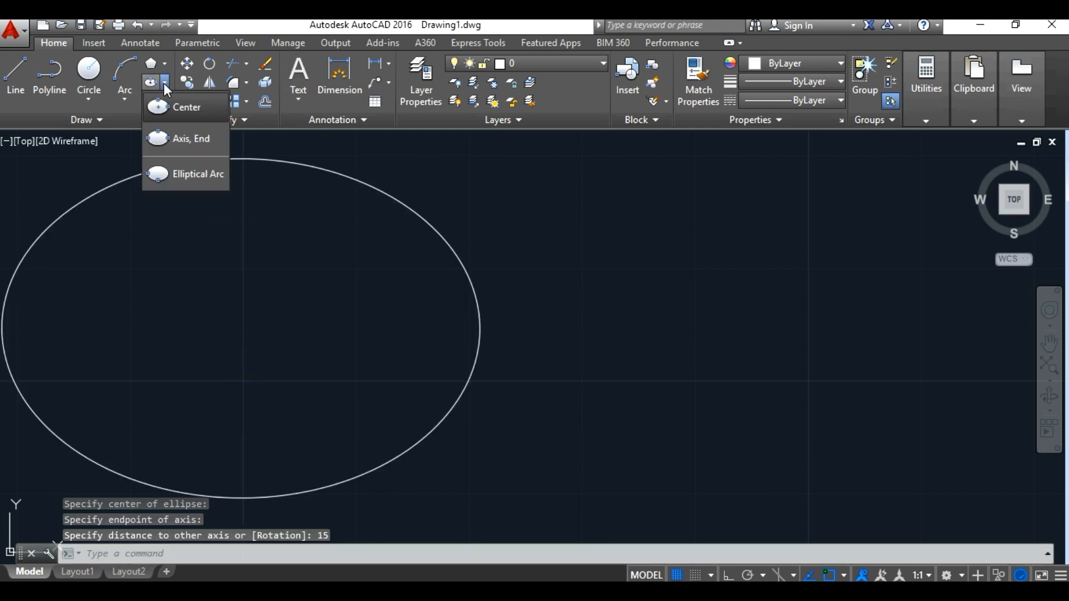
left_click(196, 139)
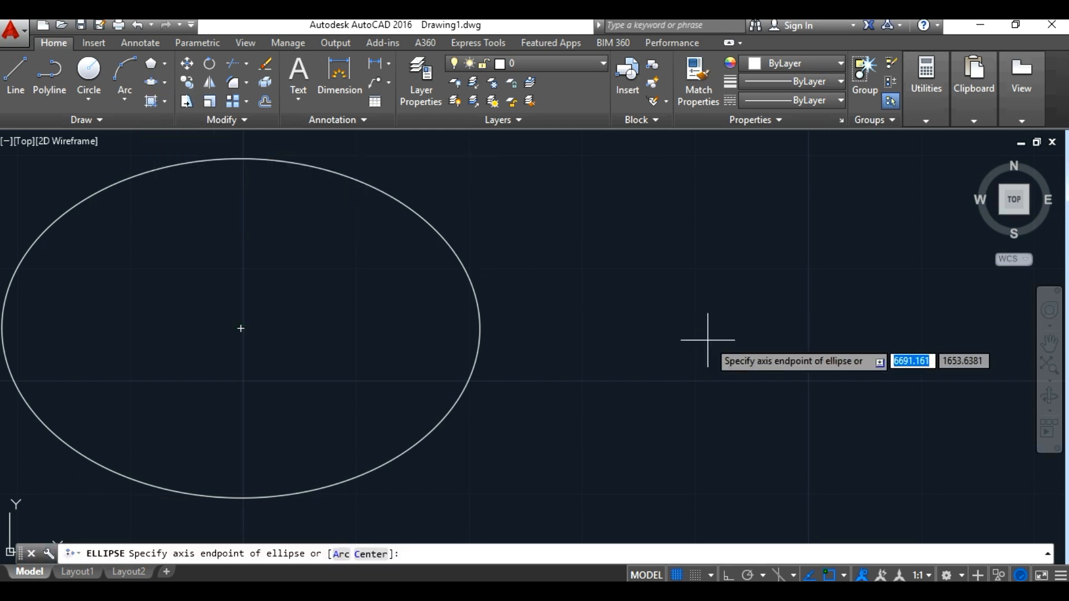
left_click(566, 320)
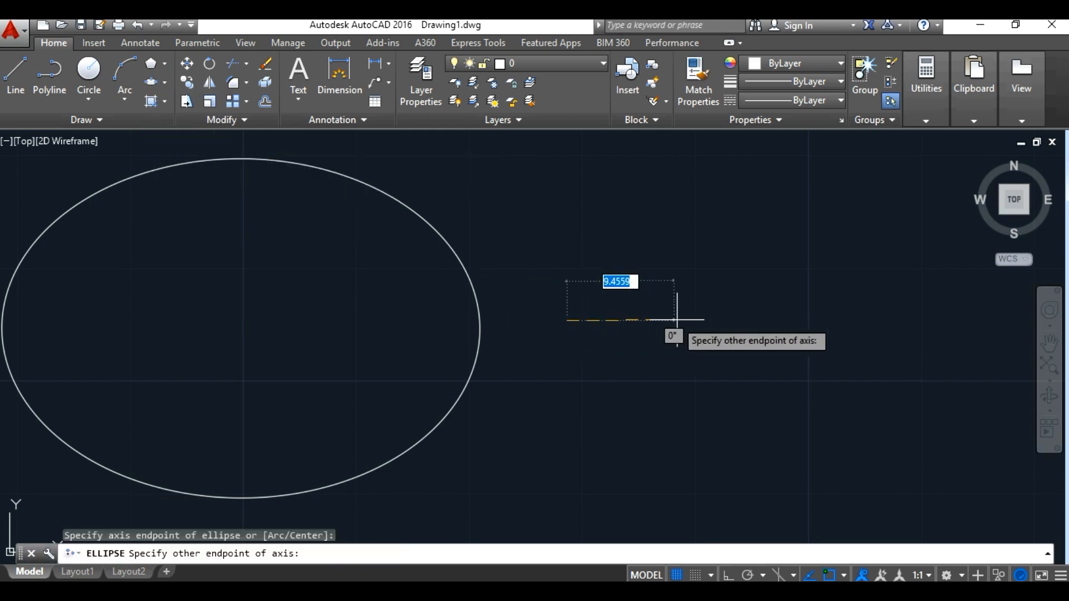
left_click(852, 319)
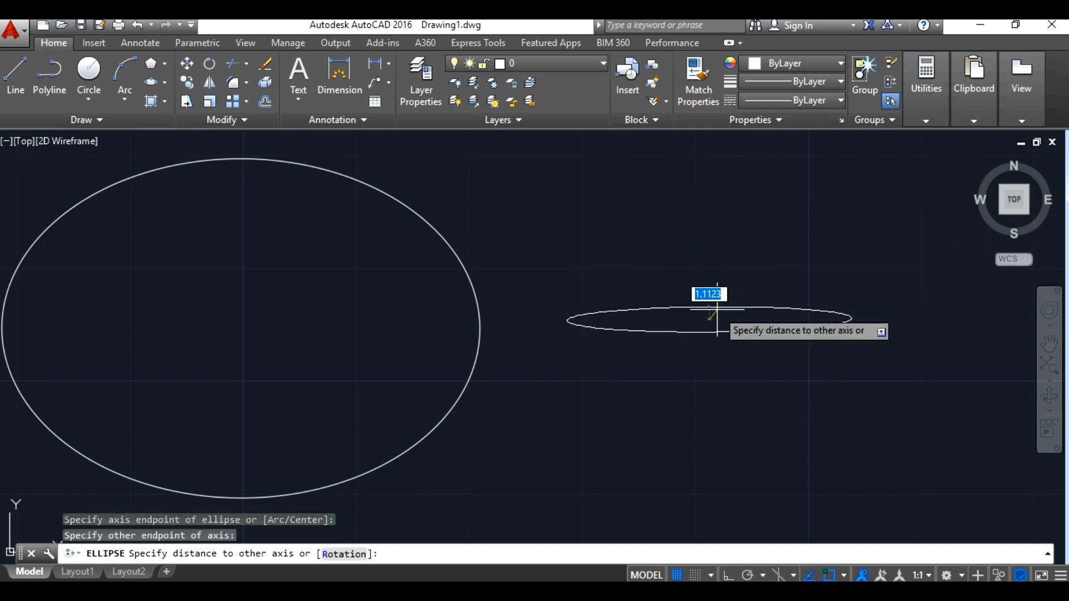
key("Return")
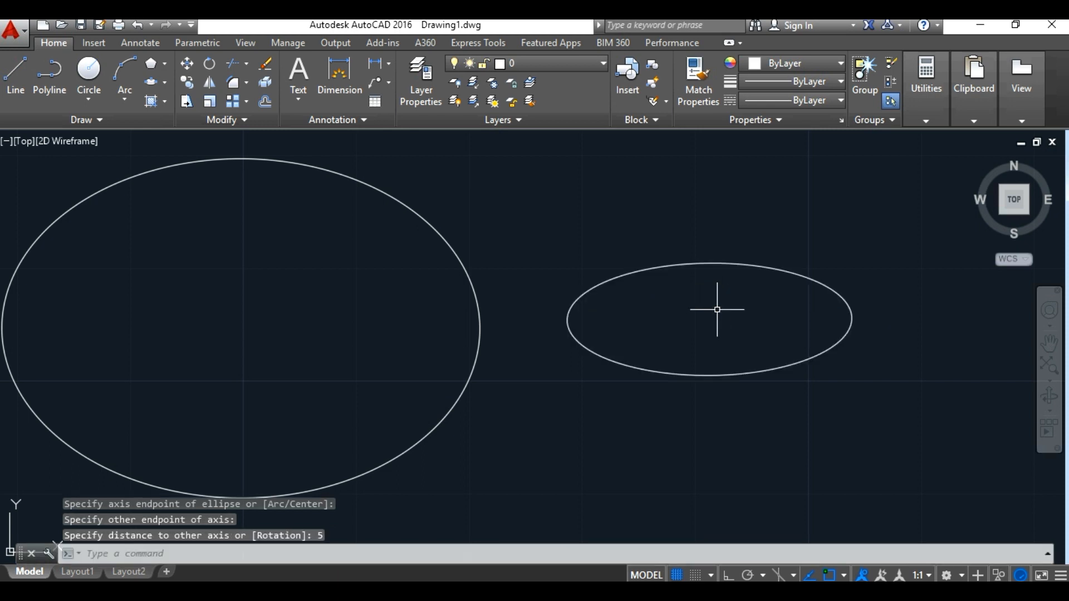
Step: Draw an elliptical arc right of the second ellipse: horizontal axis about 24 long, other half-axis 4, starting at the axis's left end, end angle about 152°
left_click(1049, 344)
left_click_drag(931, 353, 320, 379)
right_click(524, 364)
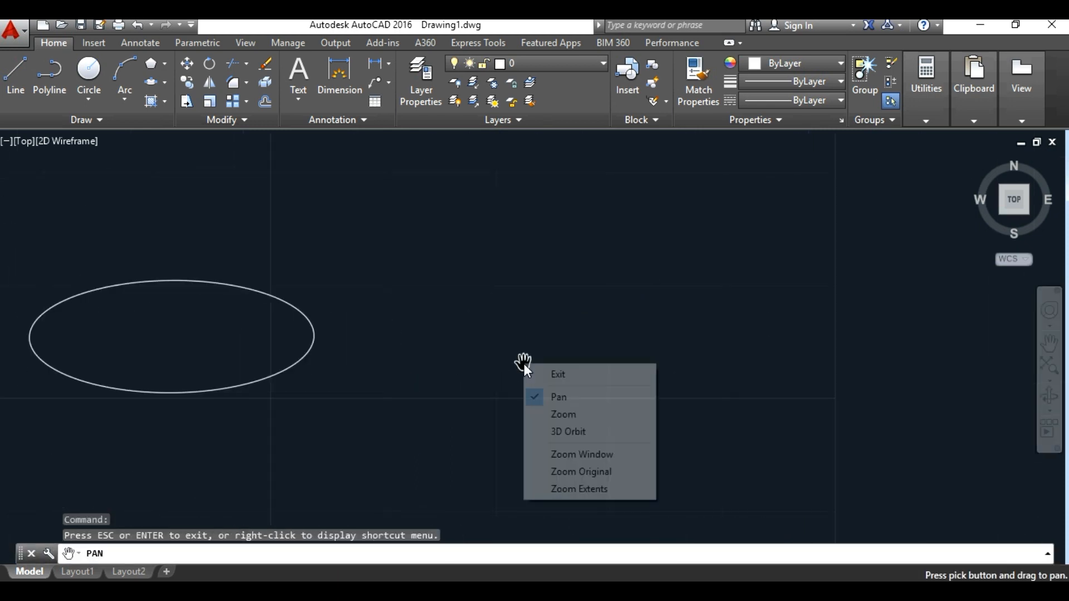
left_click(557, 374)
left_click(163, 86)
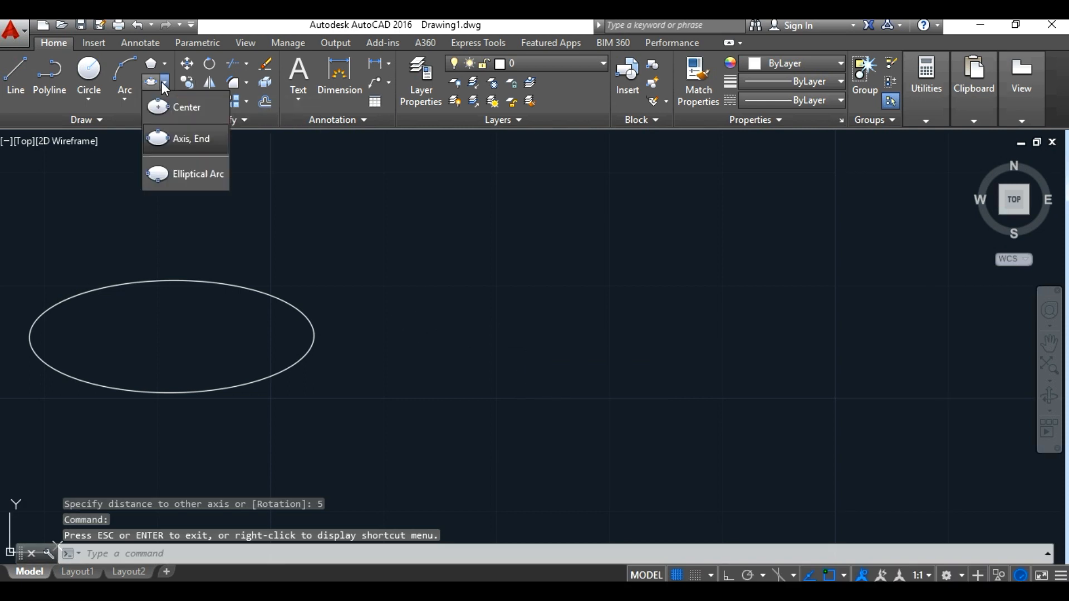
left_click(197, 173)
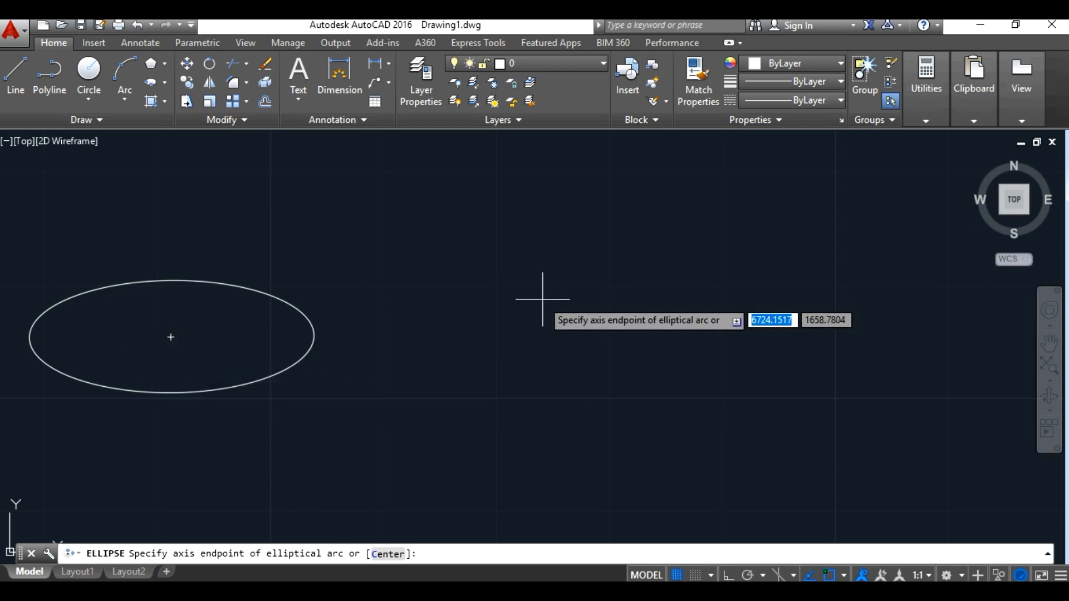
left_click(508, 326)
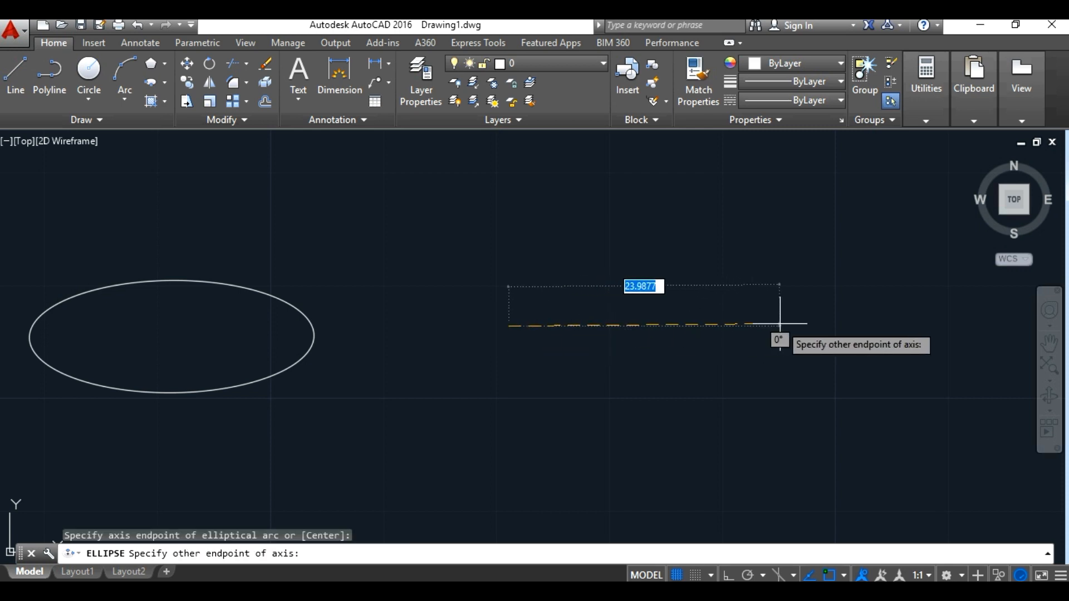
left_click(780, 324)
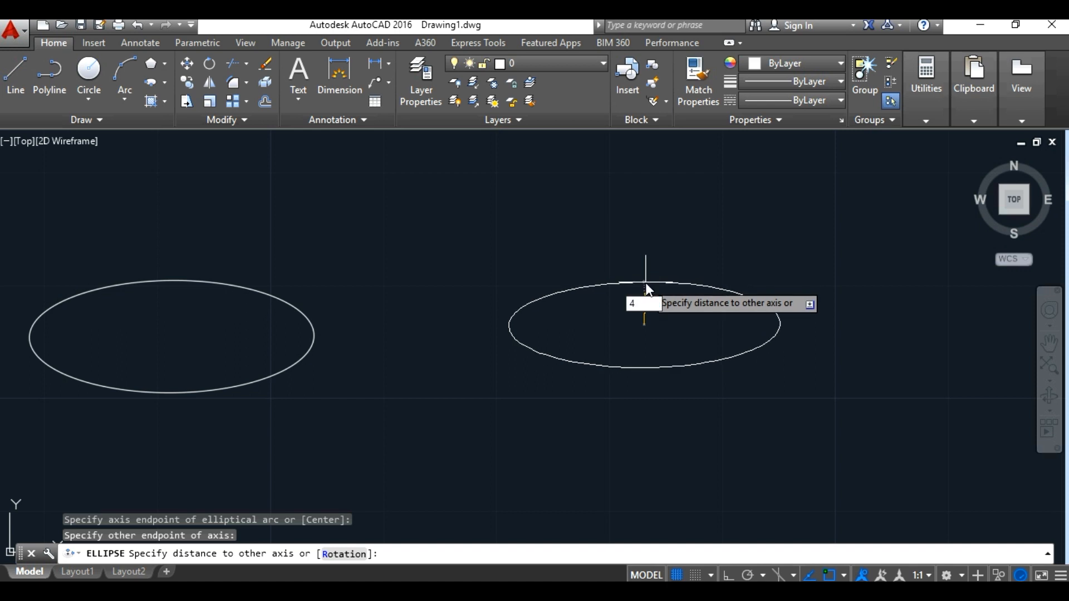
key("Return")
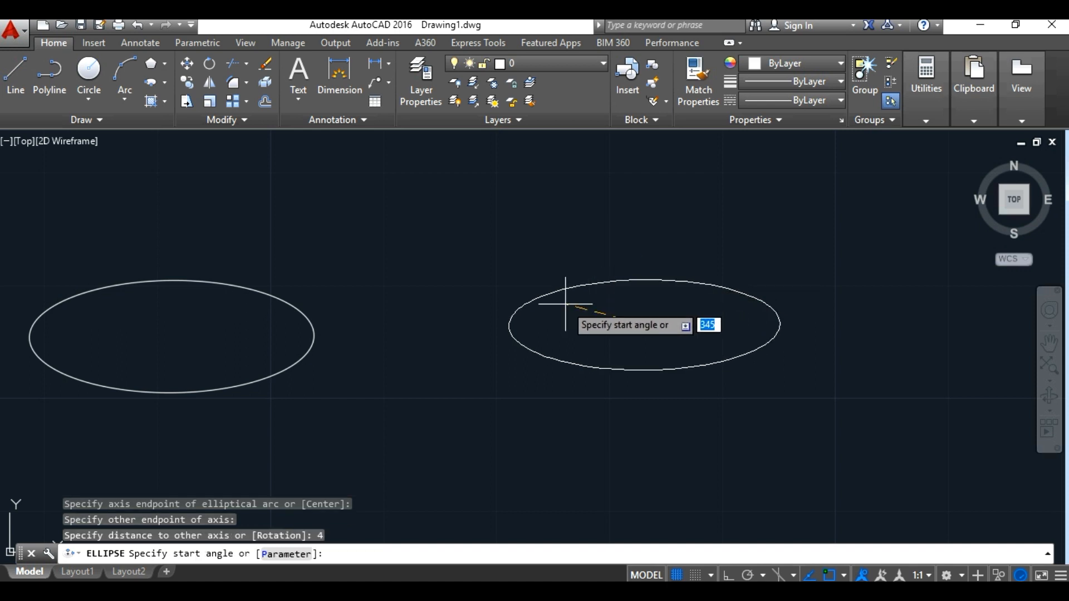
left_click(508, 323)
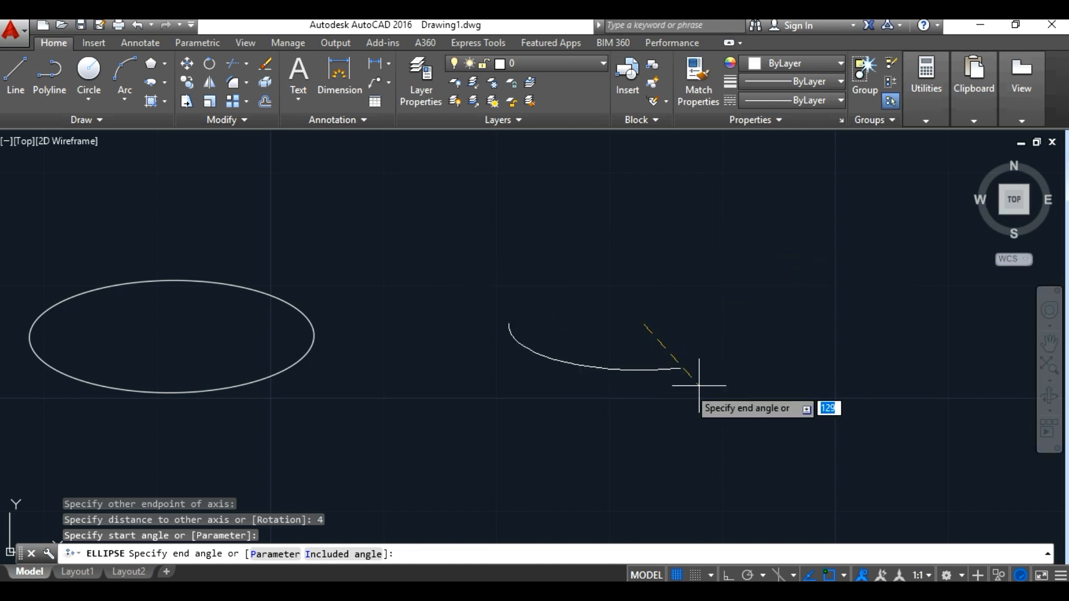
left_click(731, 368)
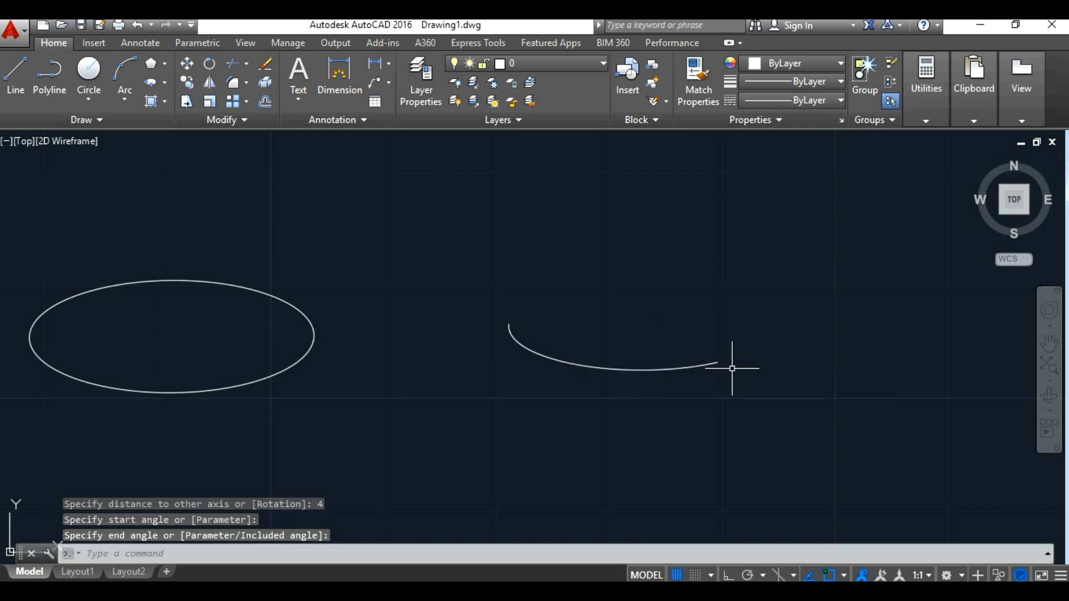